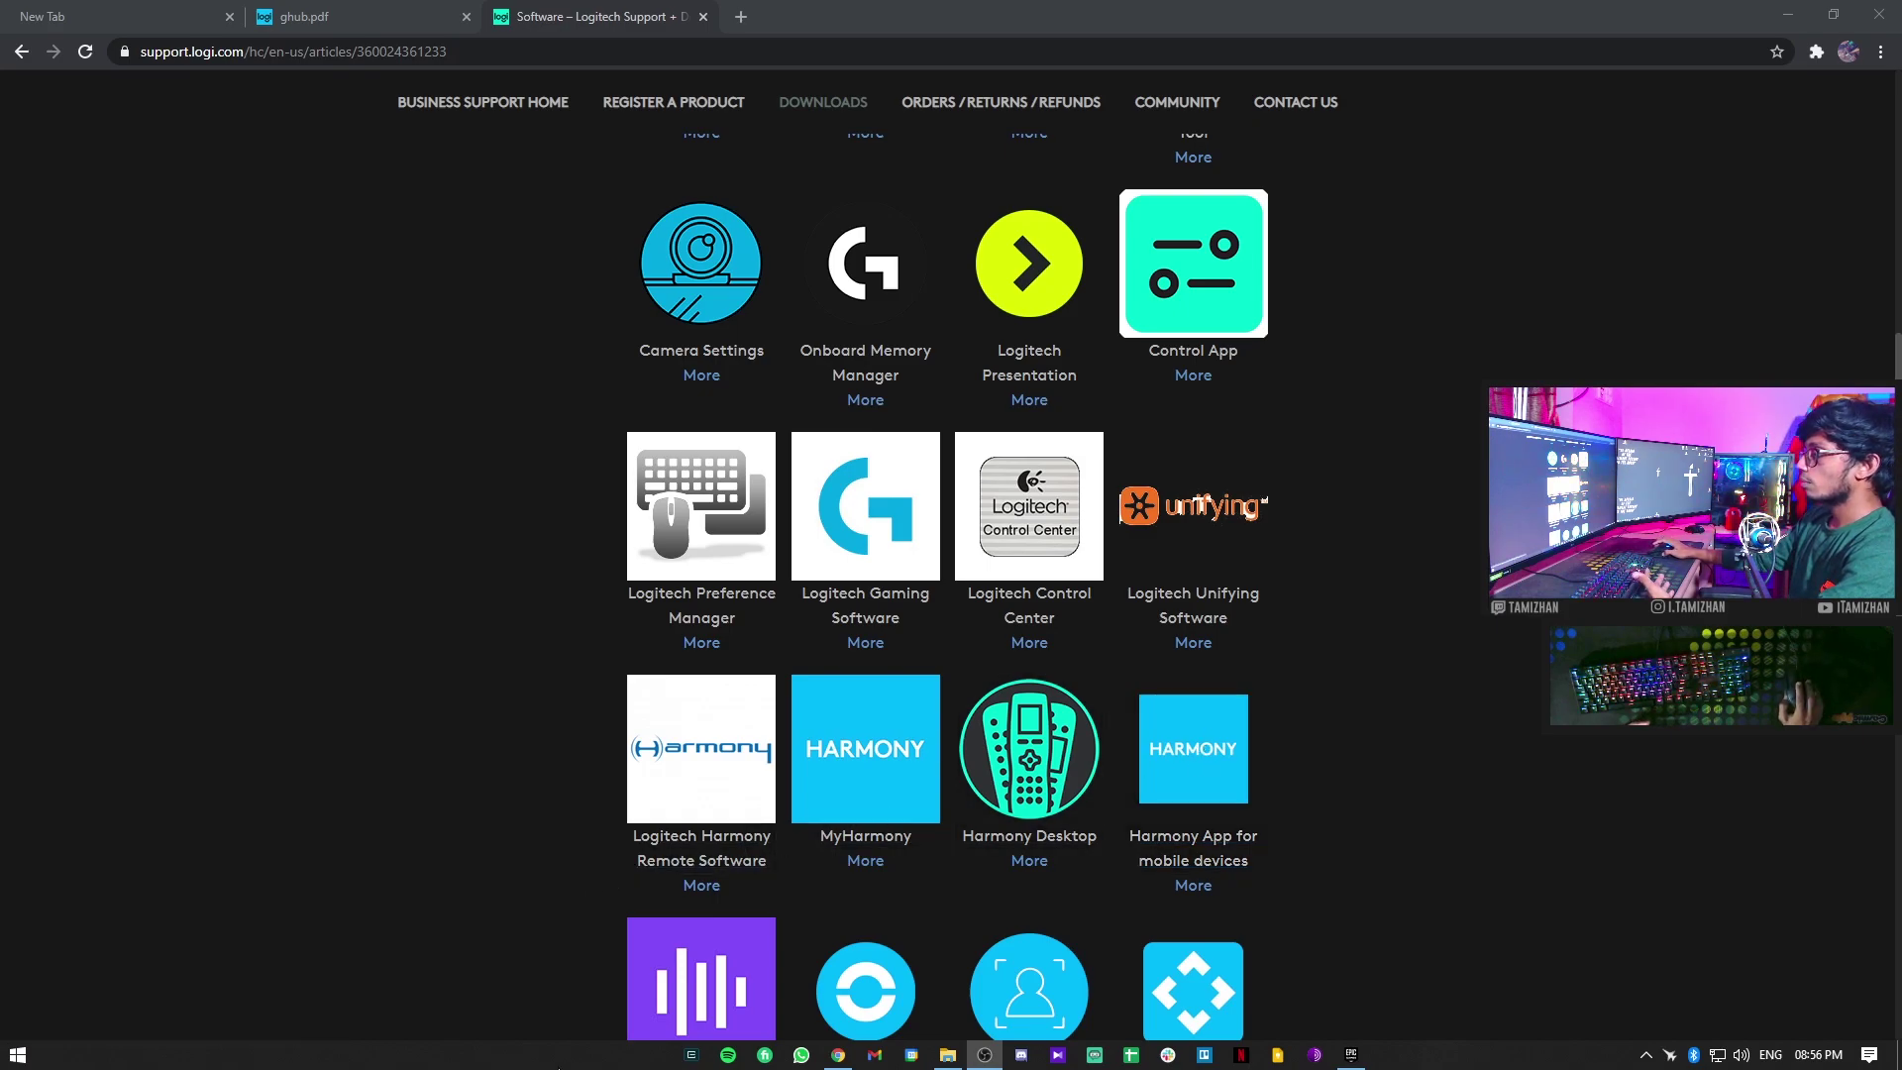
- Open Task Manager's list of startup apps and sort it by status with the enabled apps first
right_click(559, 1060)
click(620, 957)
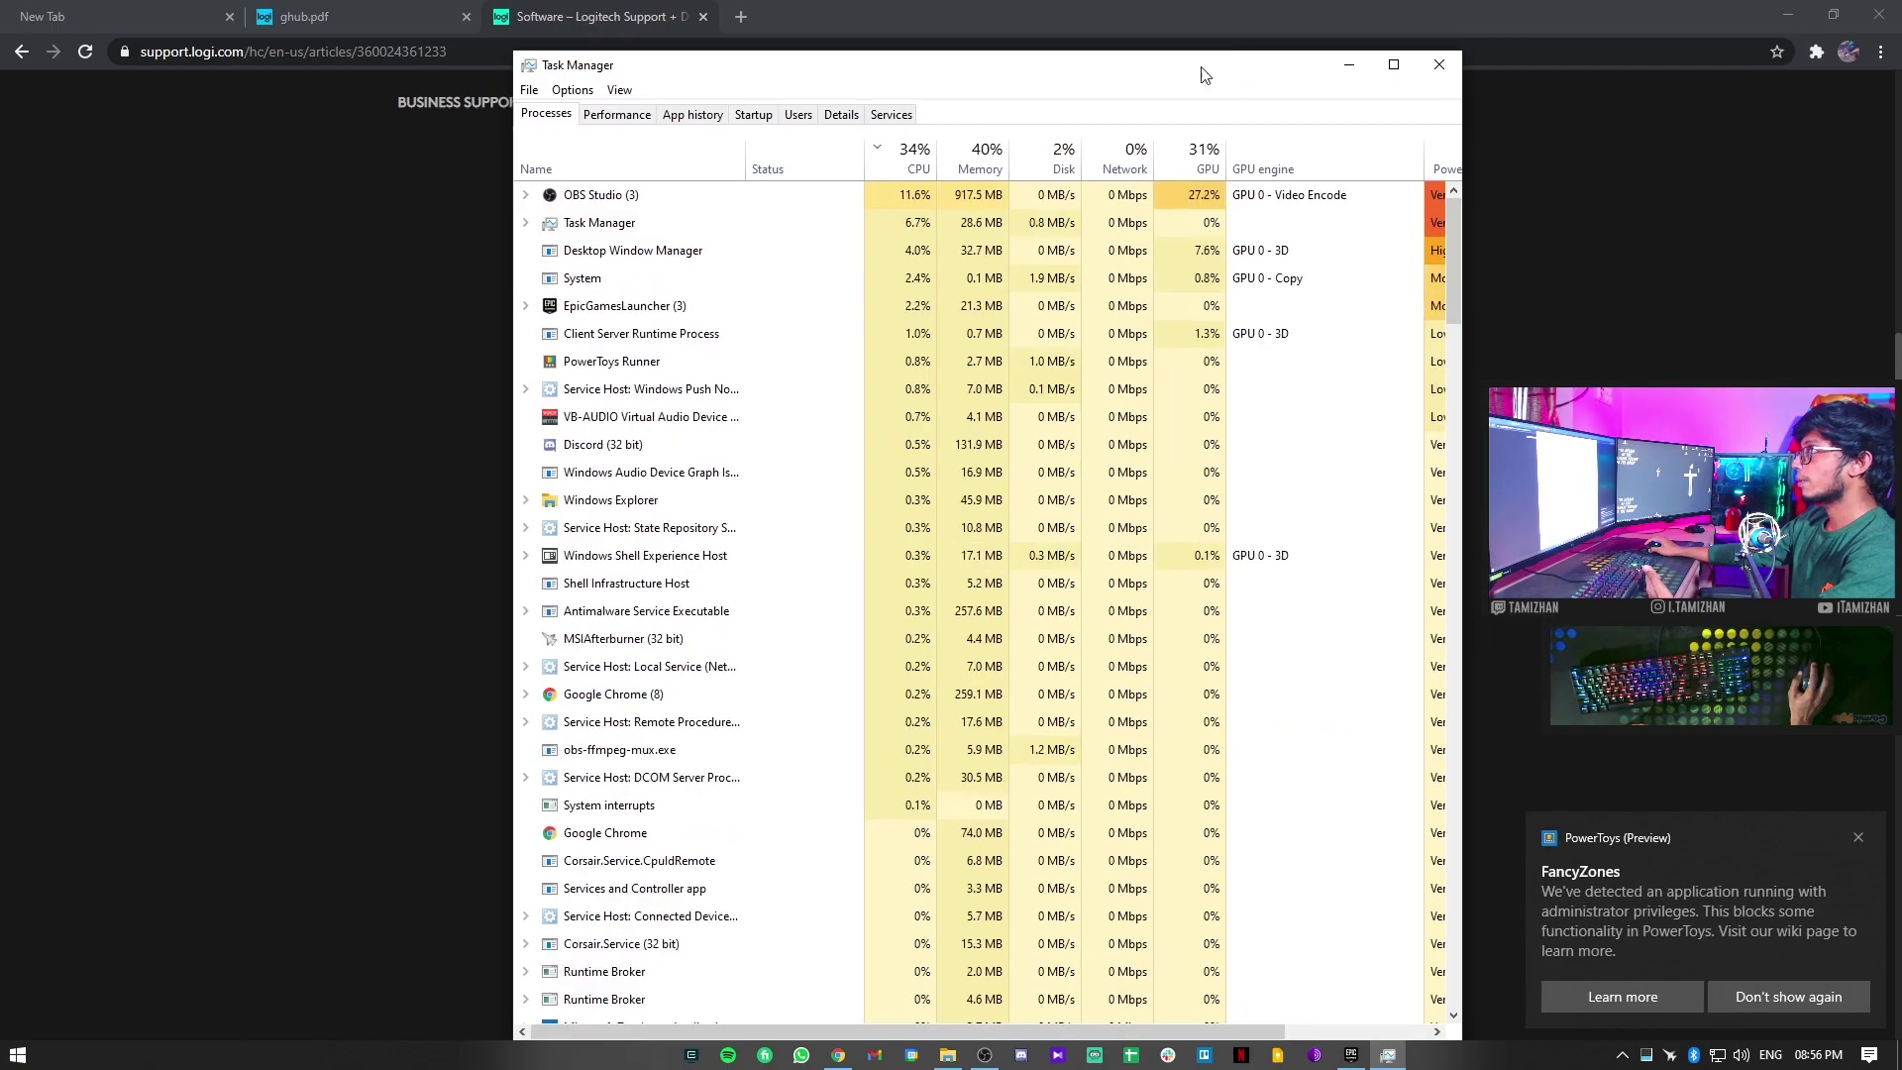
click(759, 116)
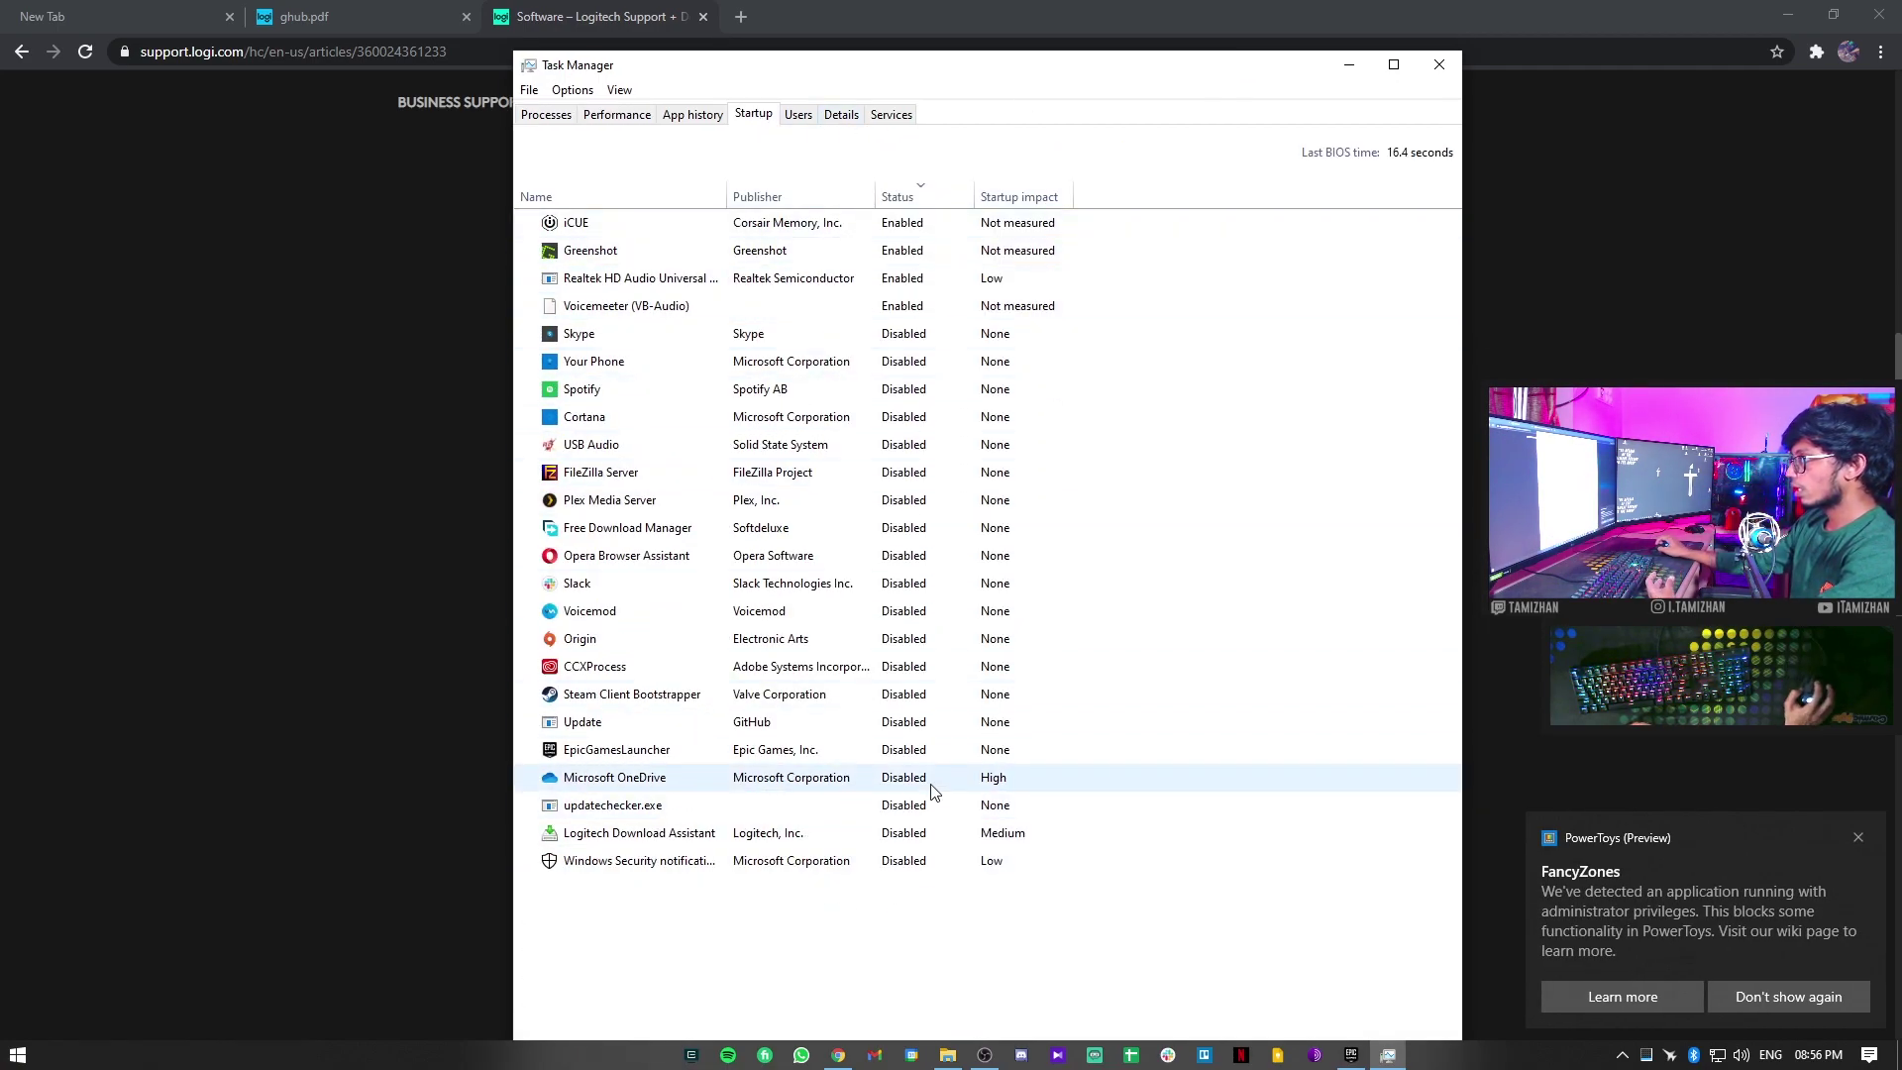
click(905, 199)
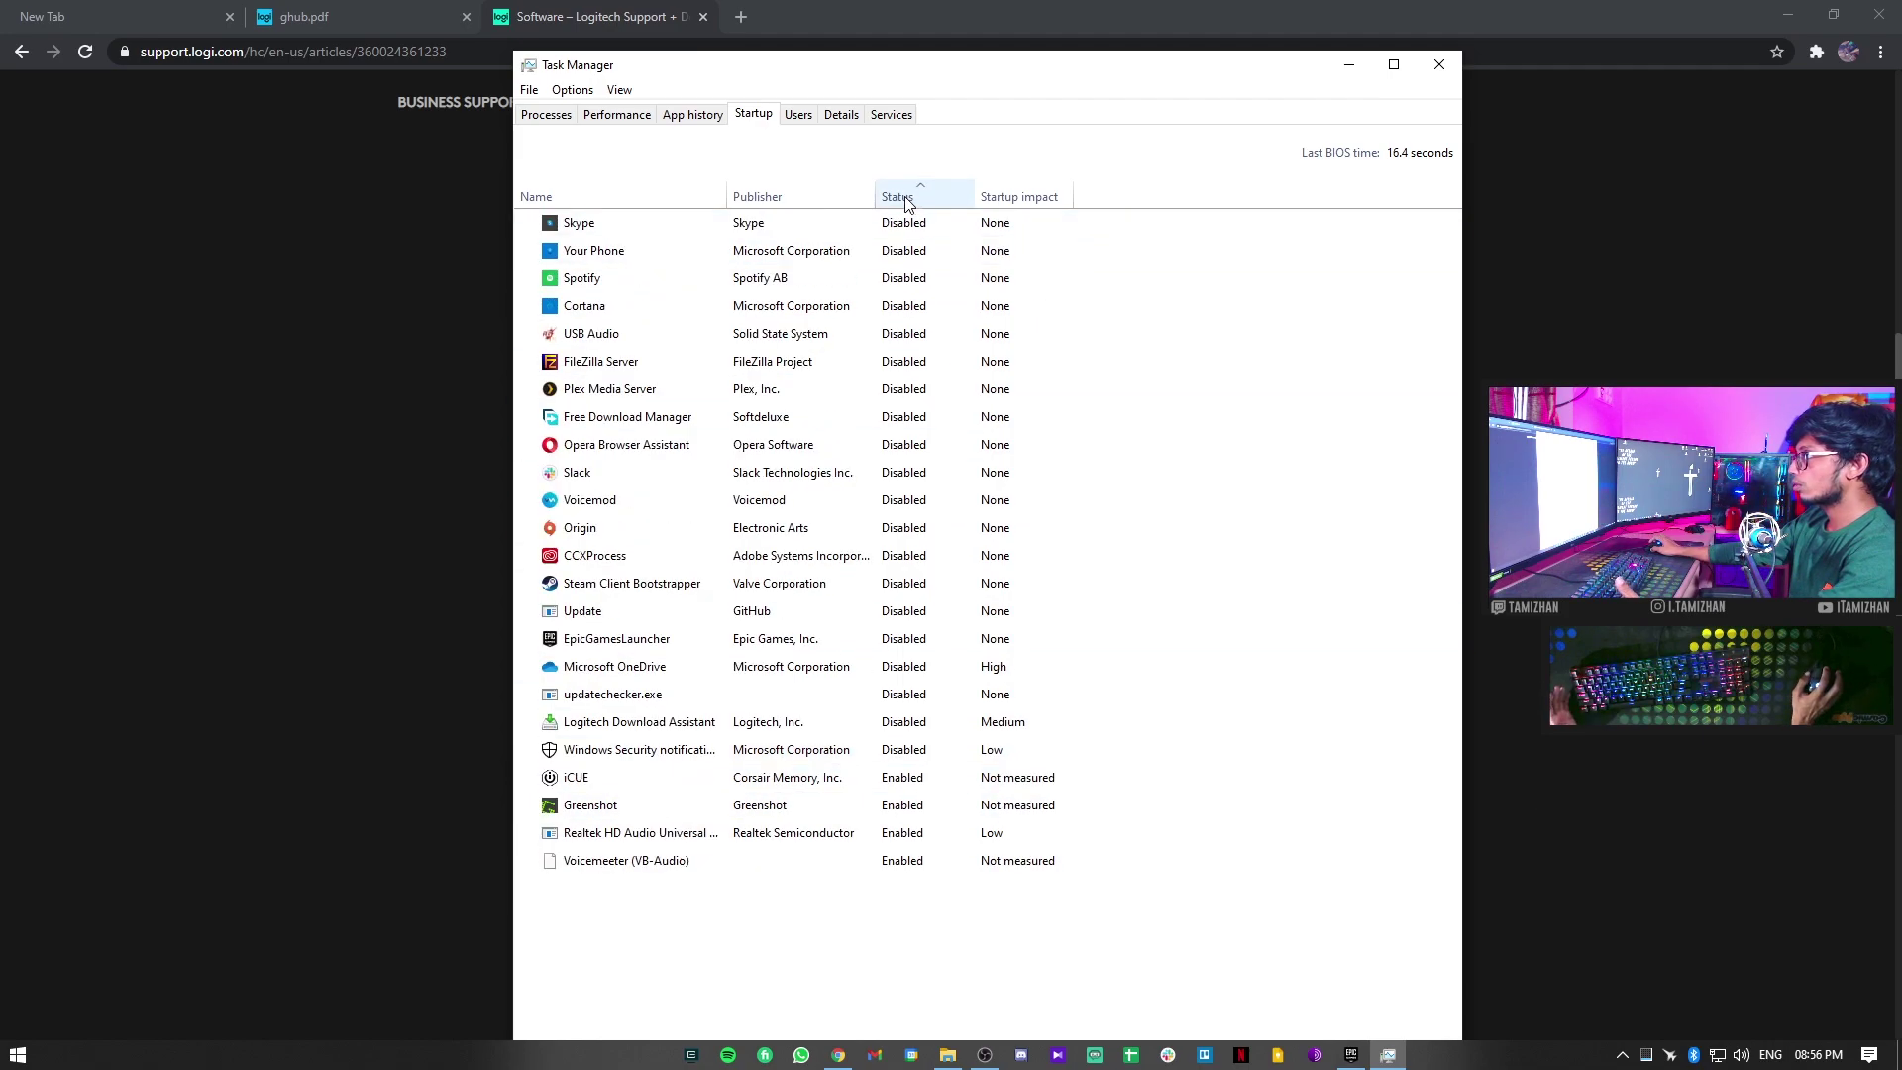
click(905, 198)
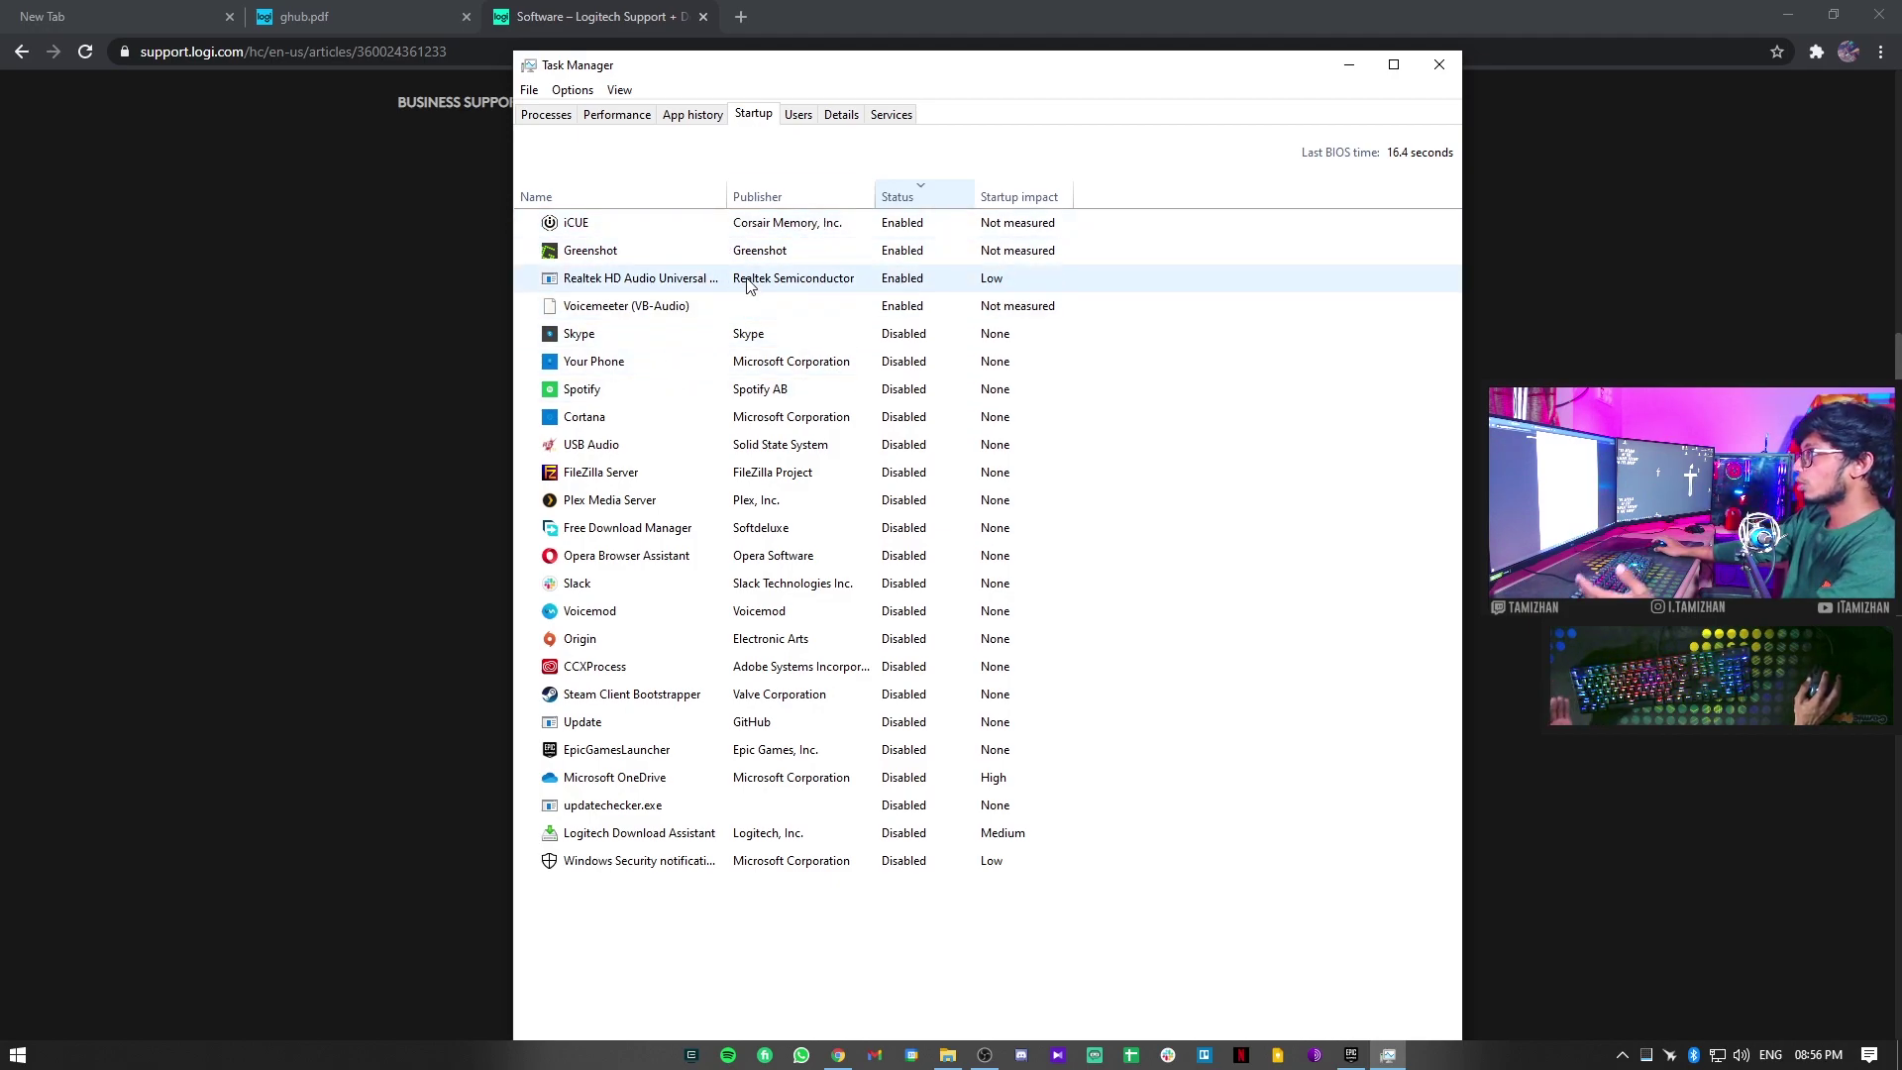
- Go through the enabled startup apps iCUE, Greenshot, Realtek HD Audio and Voicemeeter one by one, and close Task Manager
click(865, 240)
click(867, 227)
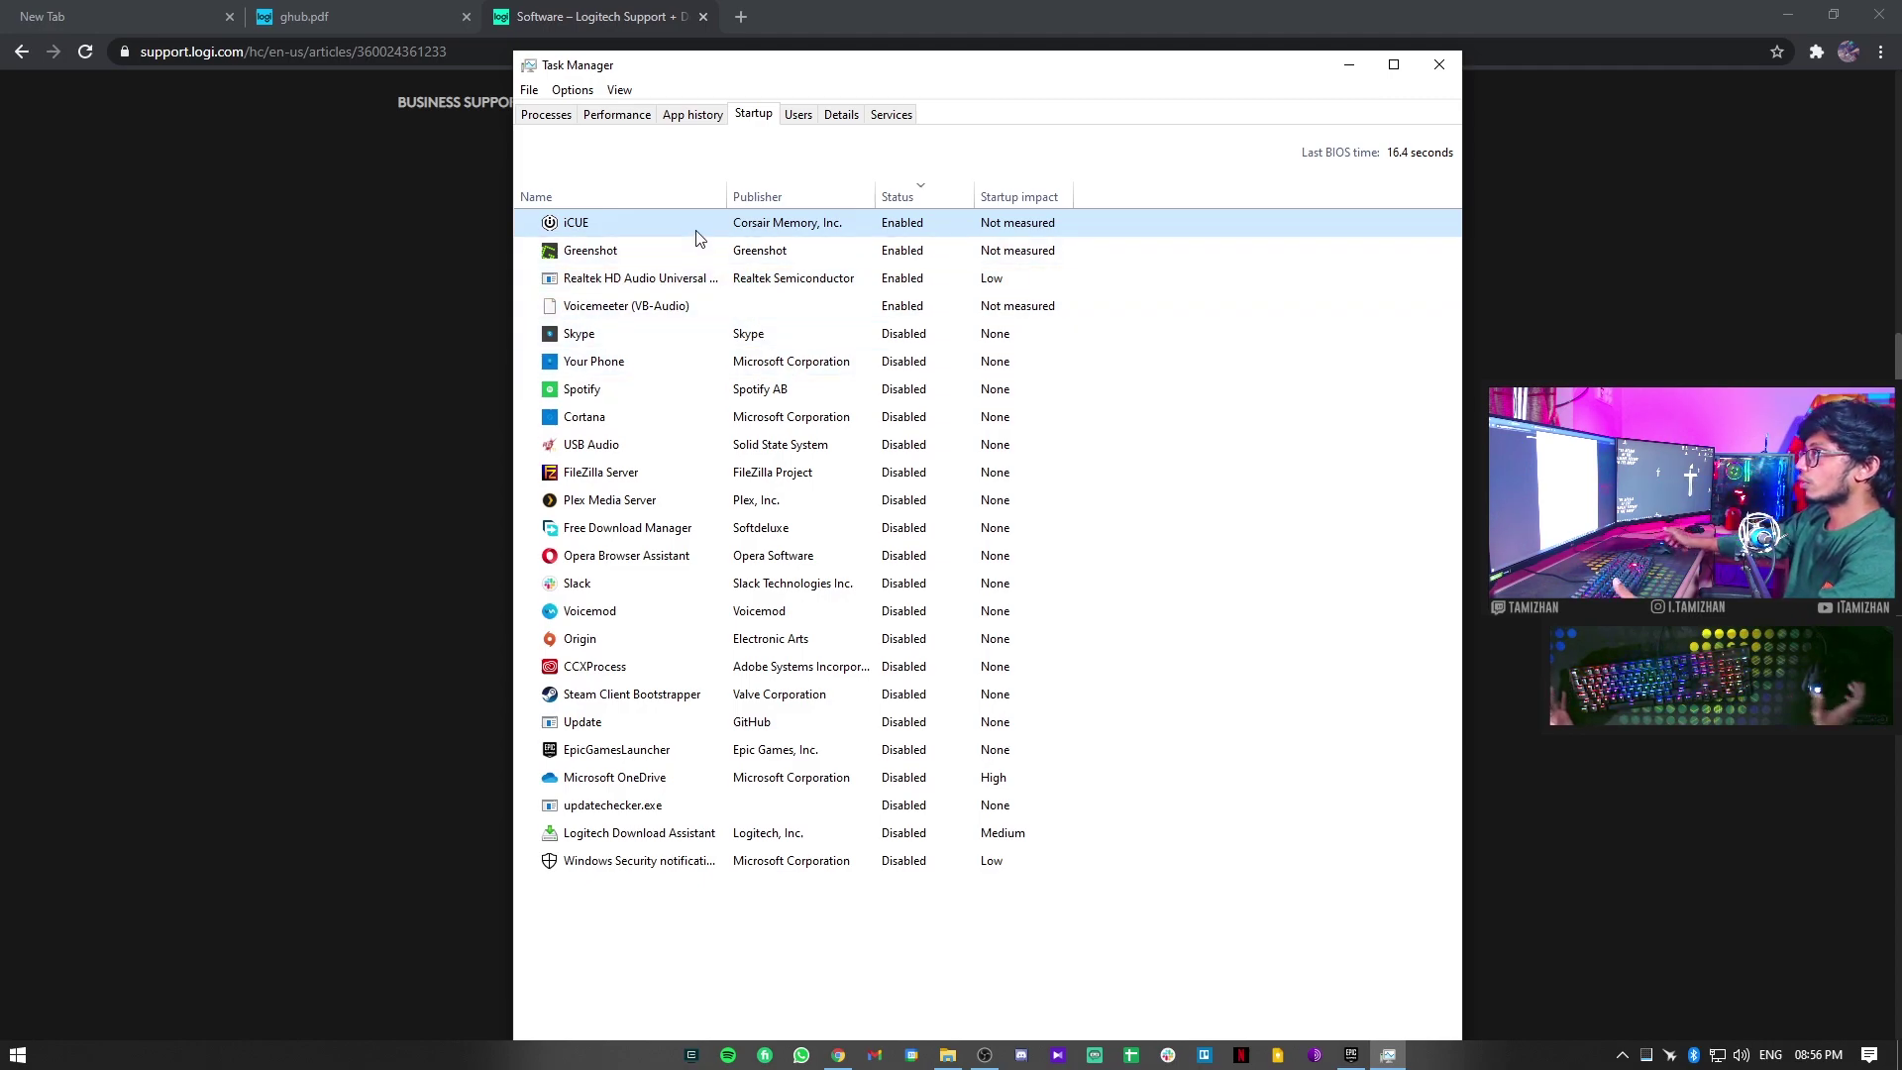
click(667, 251)
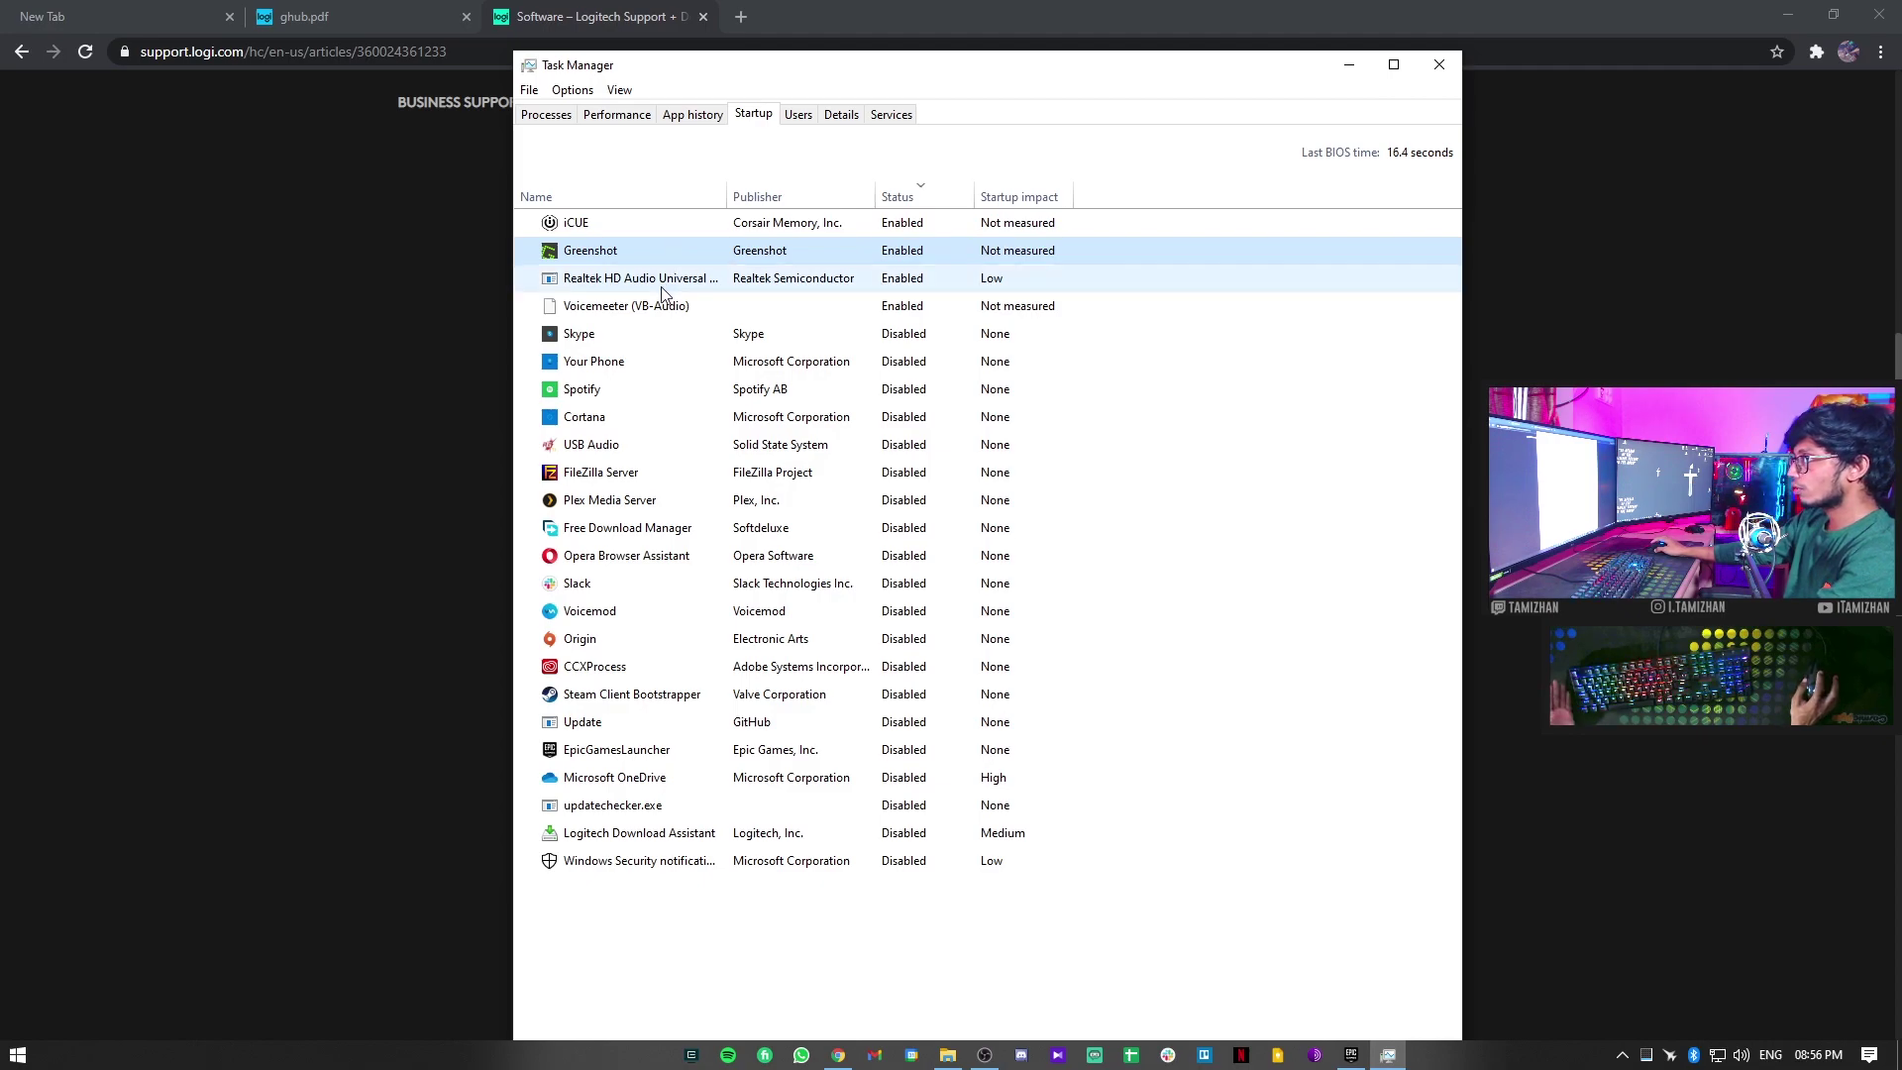
click(662, 286)
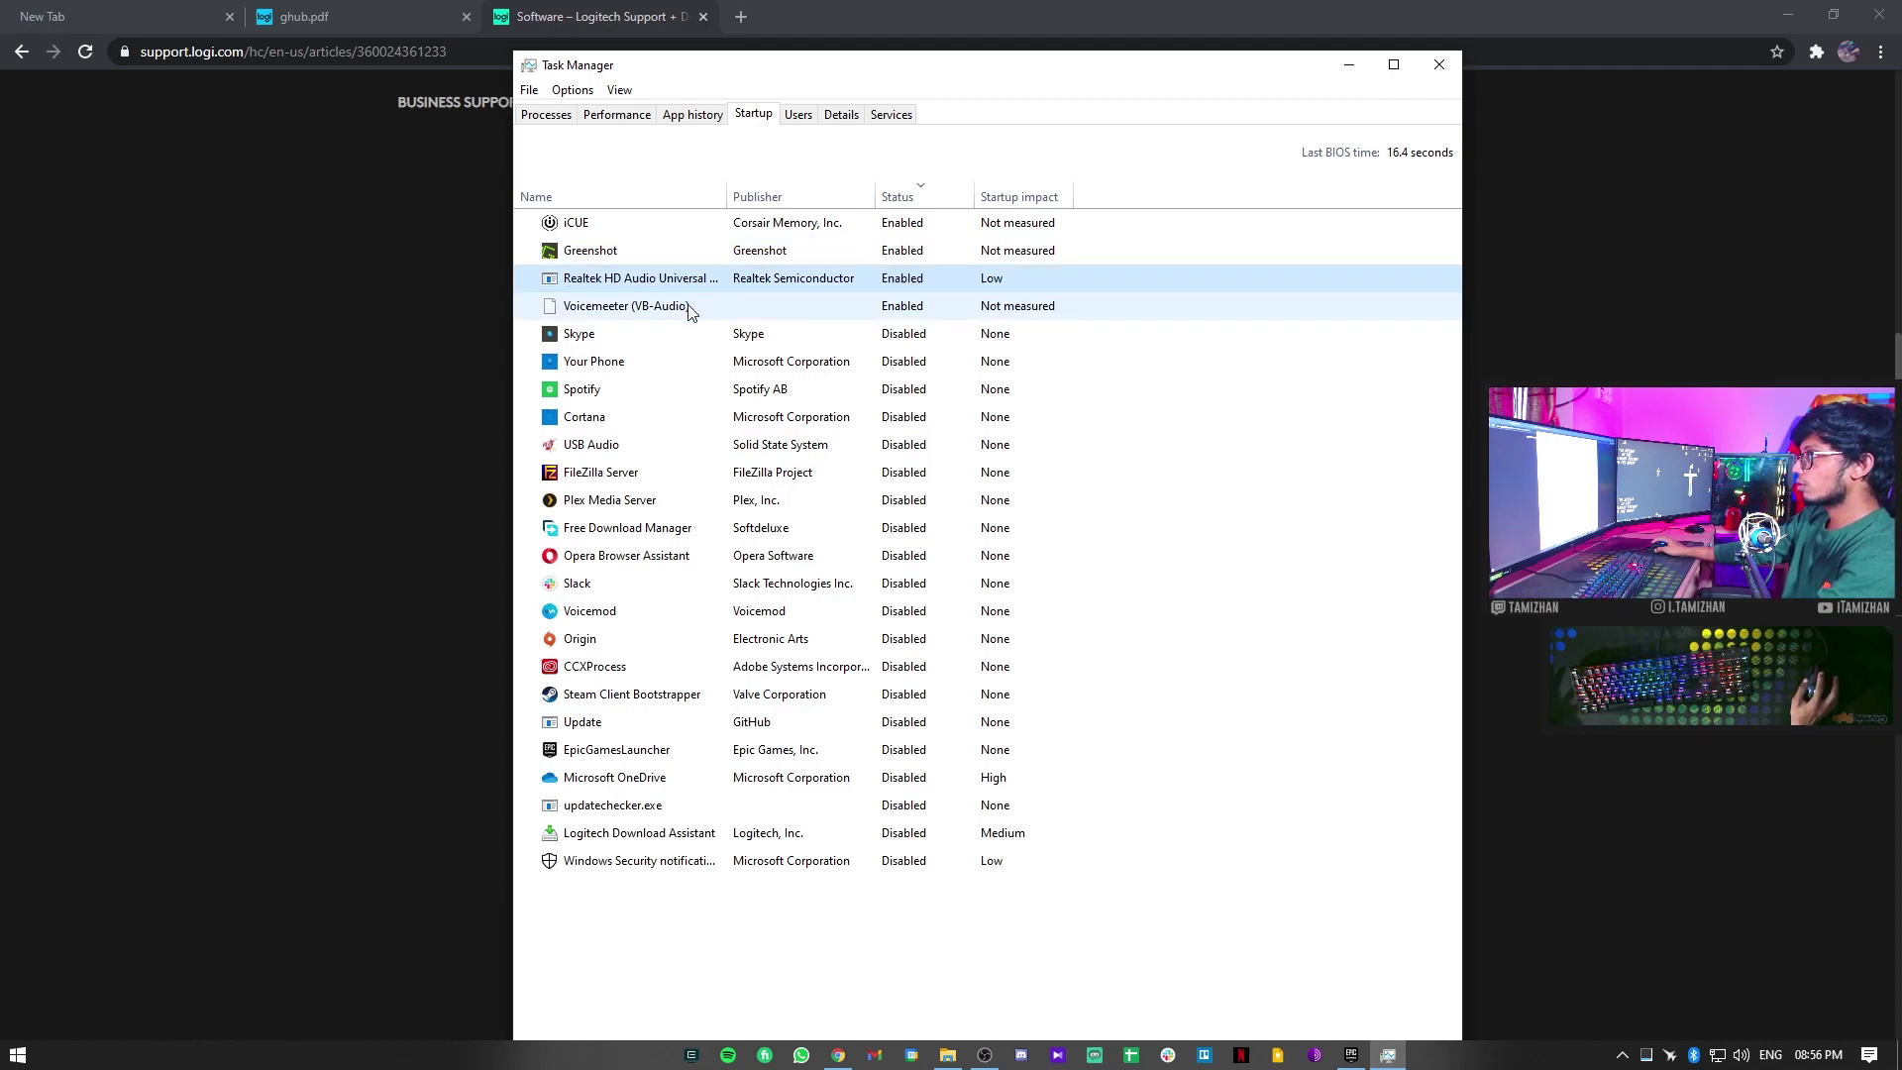
click(673, 312)
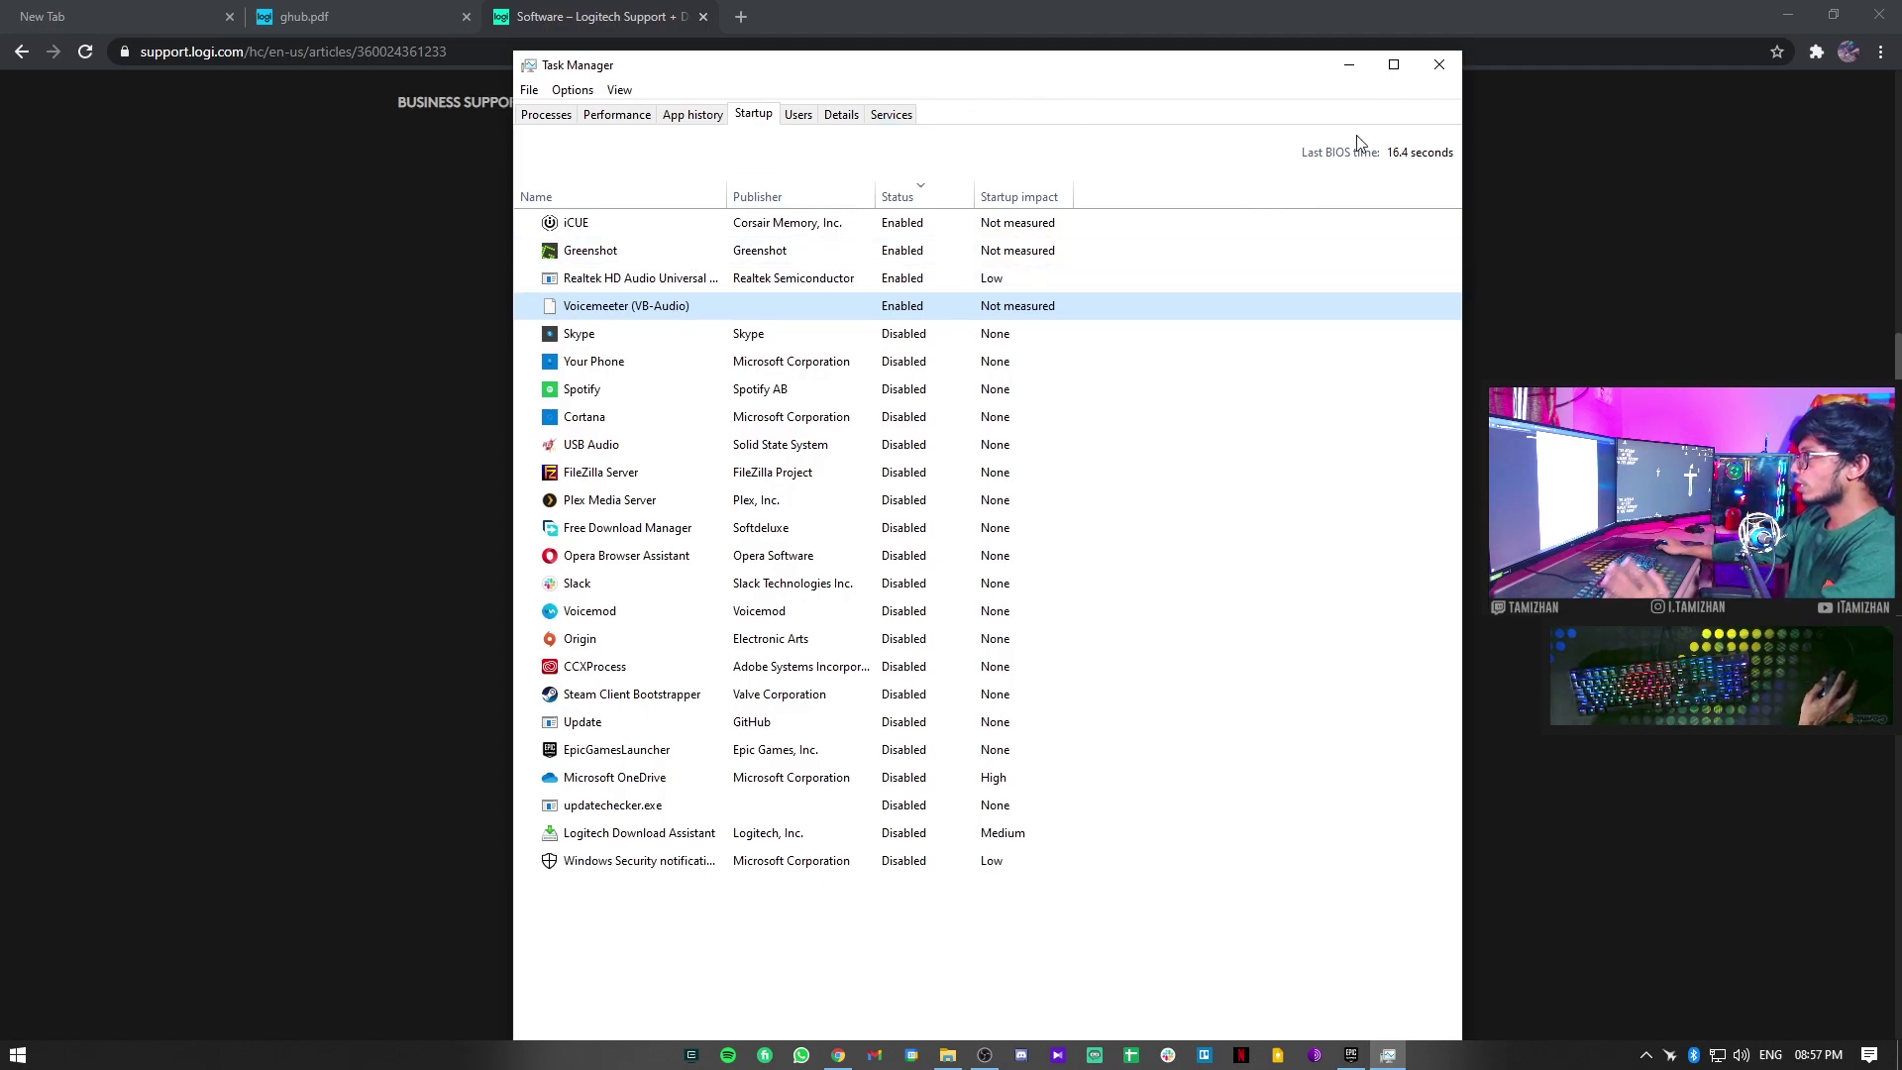
click(1437, 62)
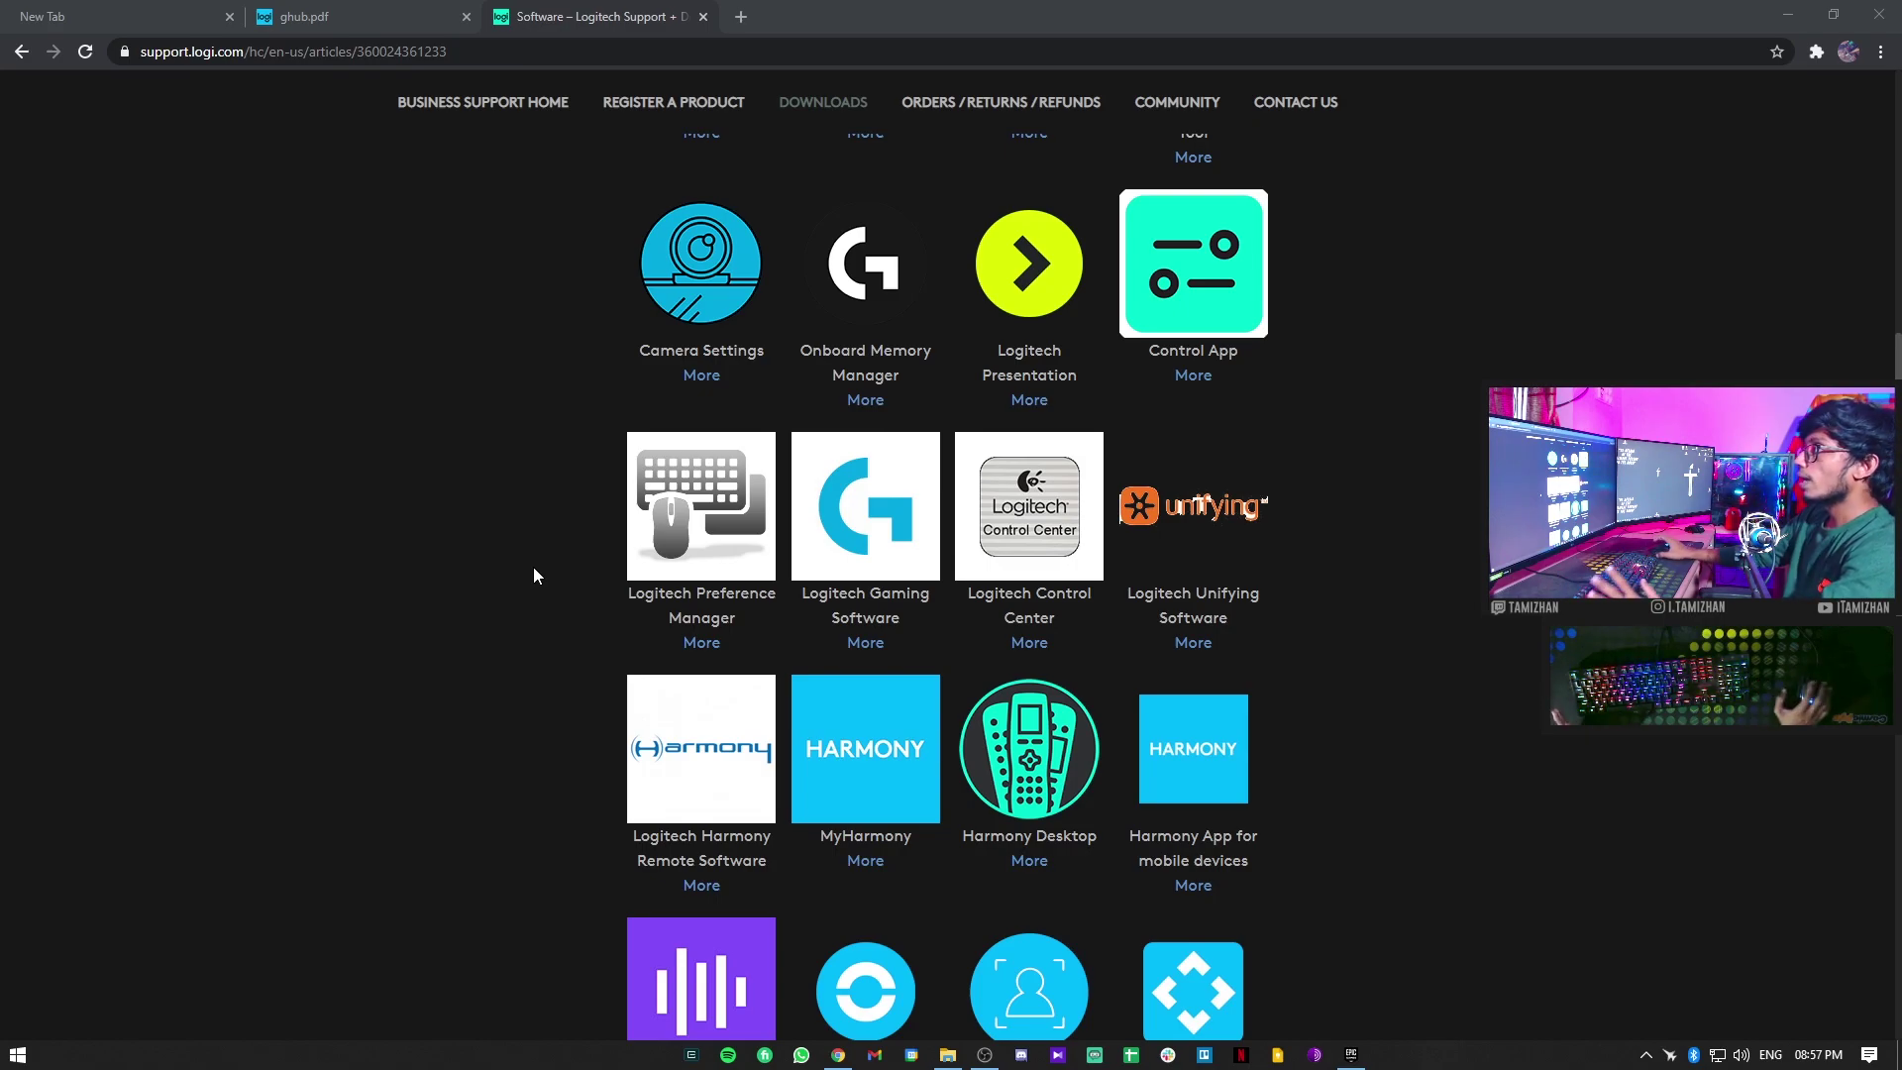
- Open iCUE from the running background apps, check its profiles and devices, and close its window
click(1646, 1055)
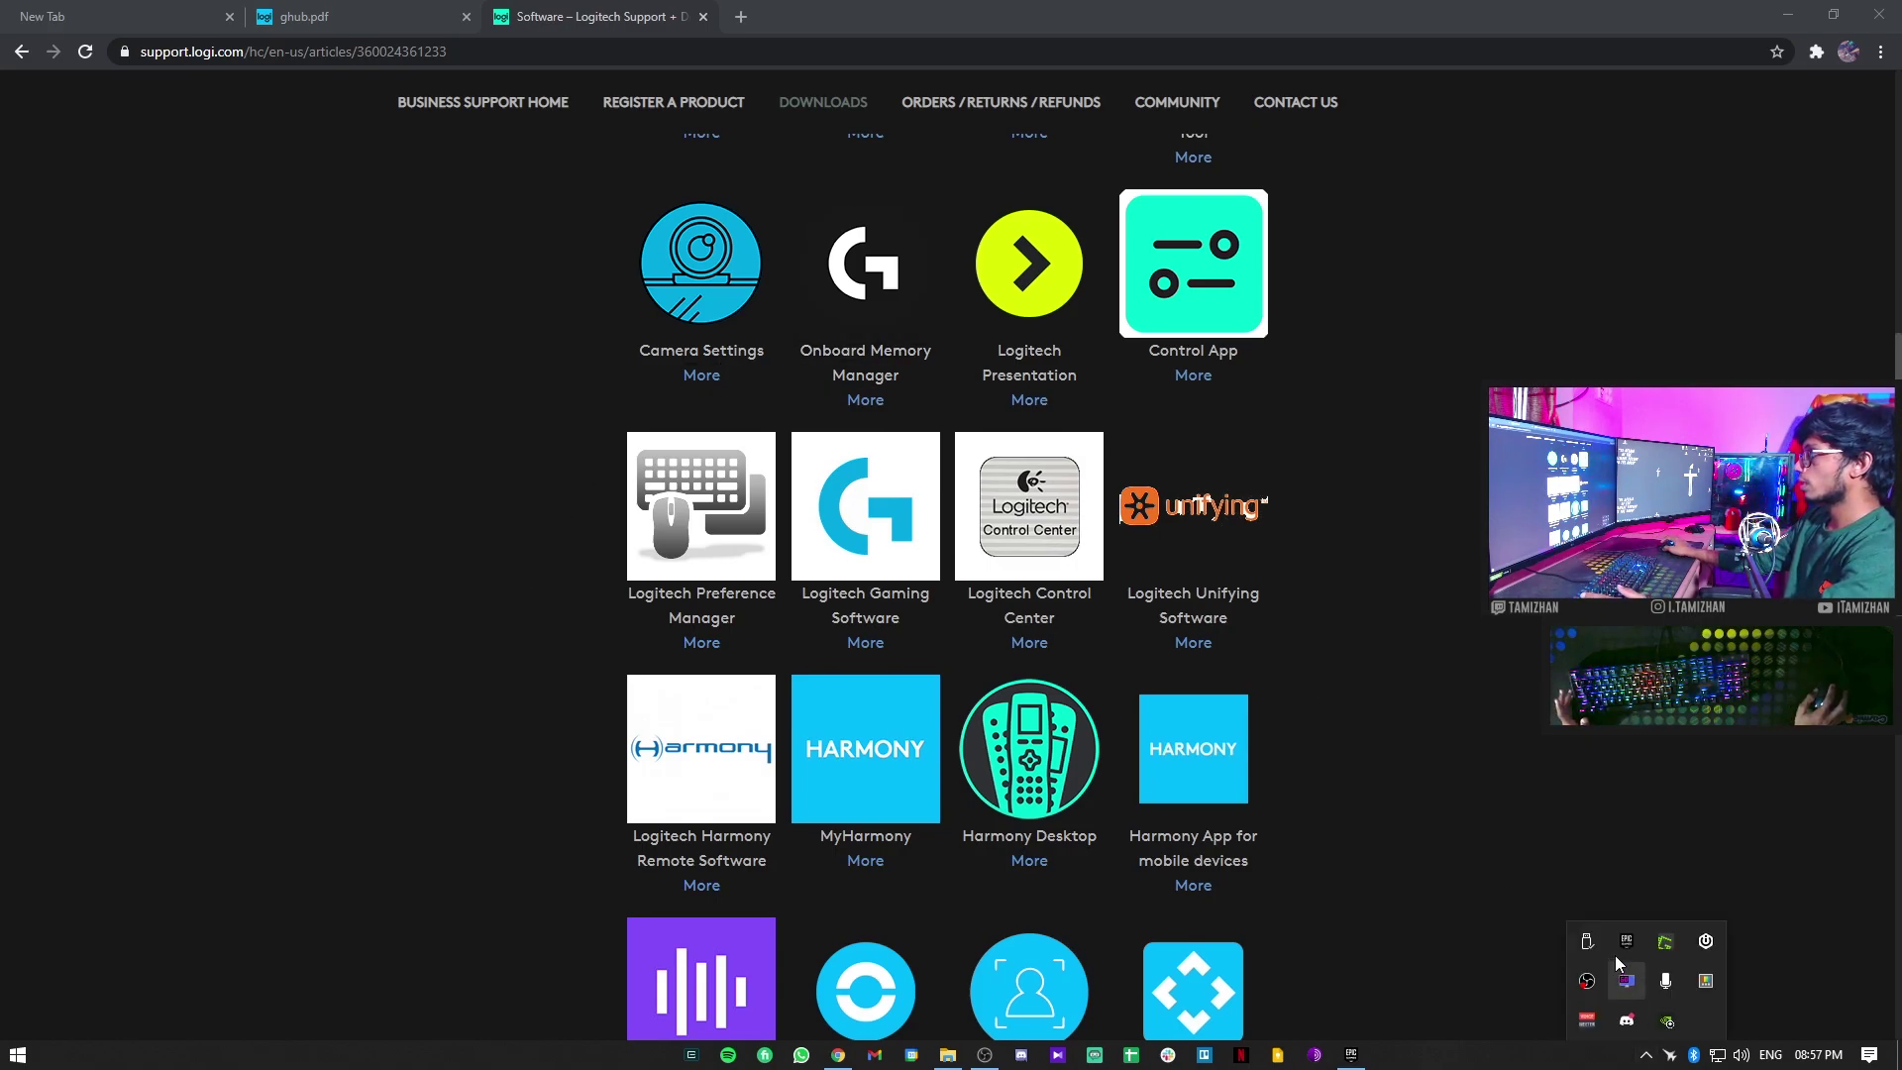
right_click(1709, 951)
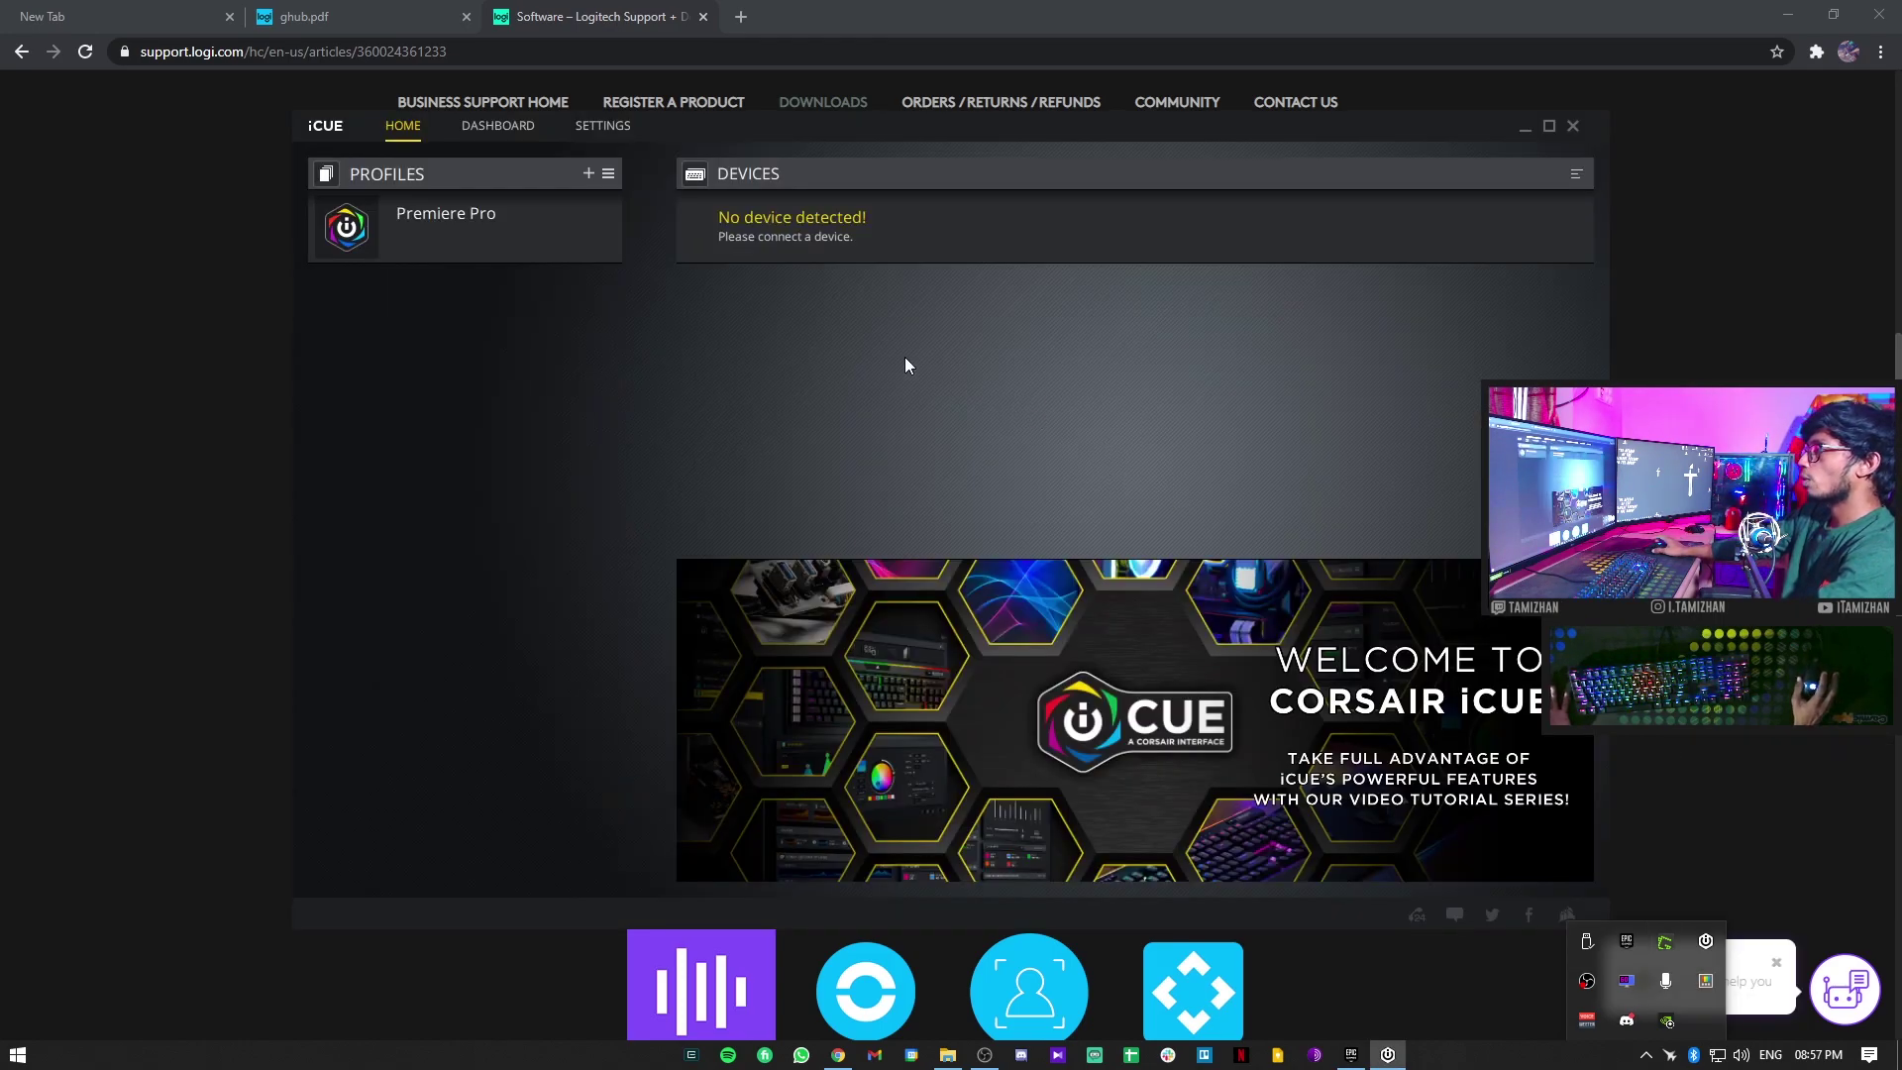
drag(781, 130, 633, 149)
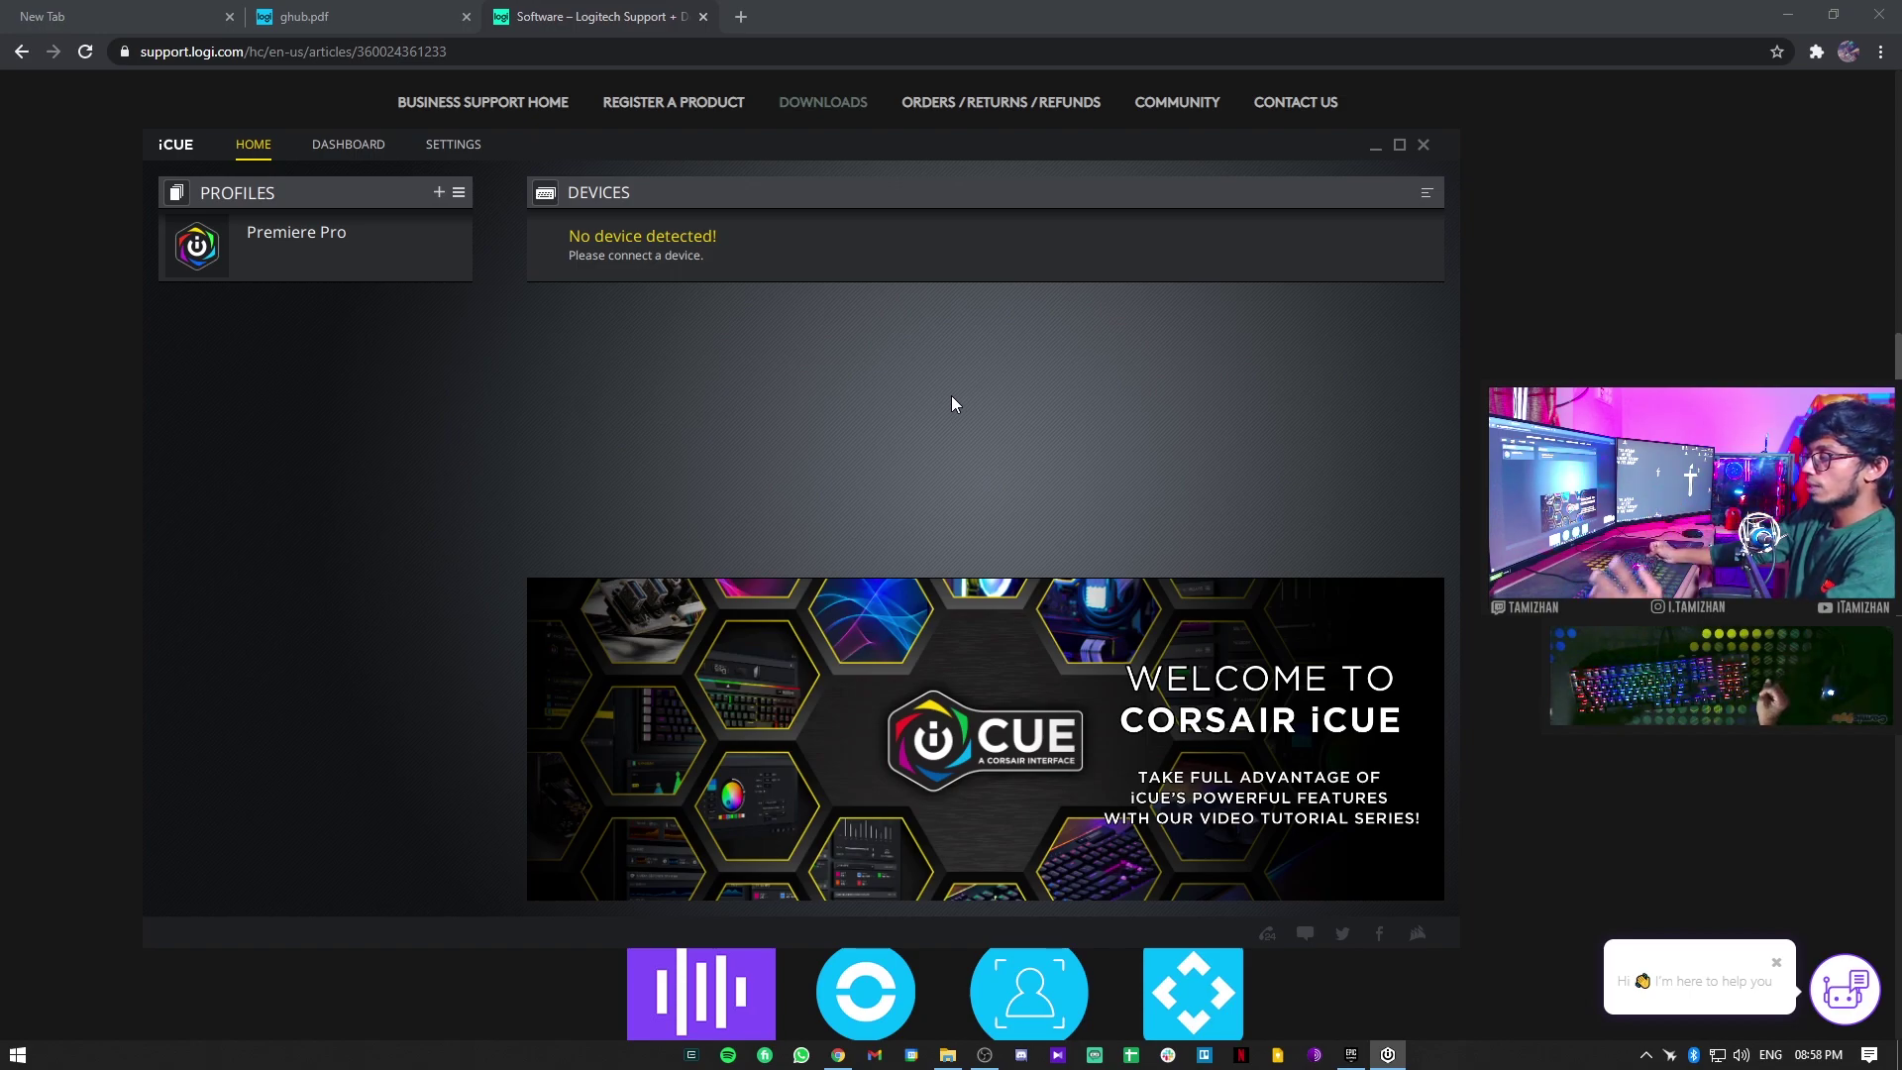
click(1424, 146)
- Look through the Logitech Support software list for mouse configuration programs
scroll(303, 353, up, 4)
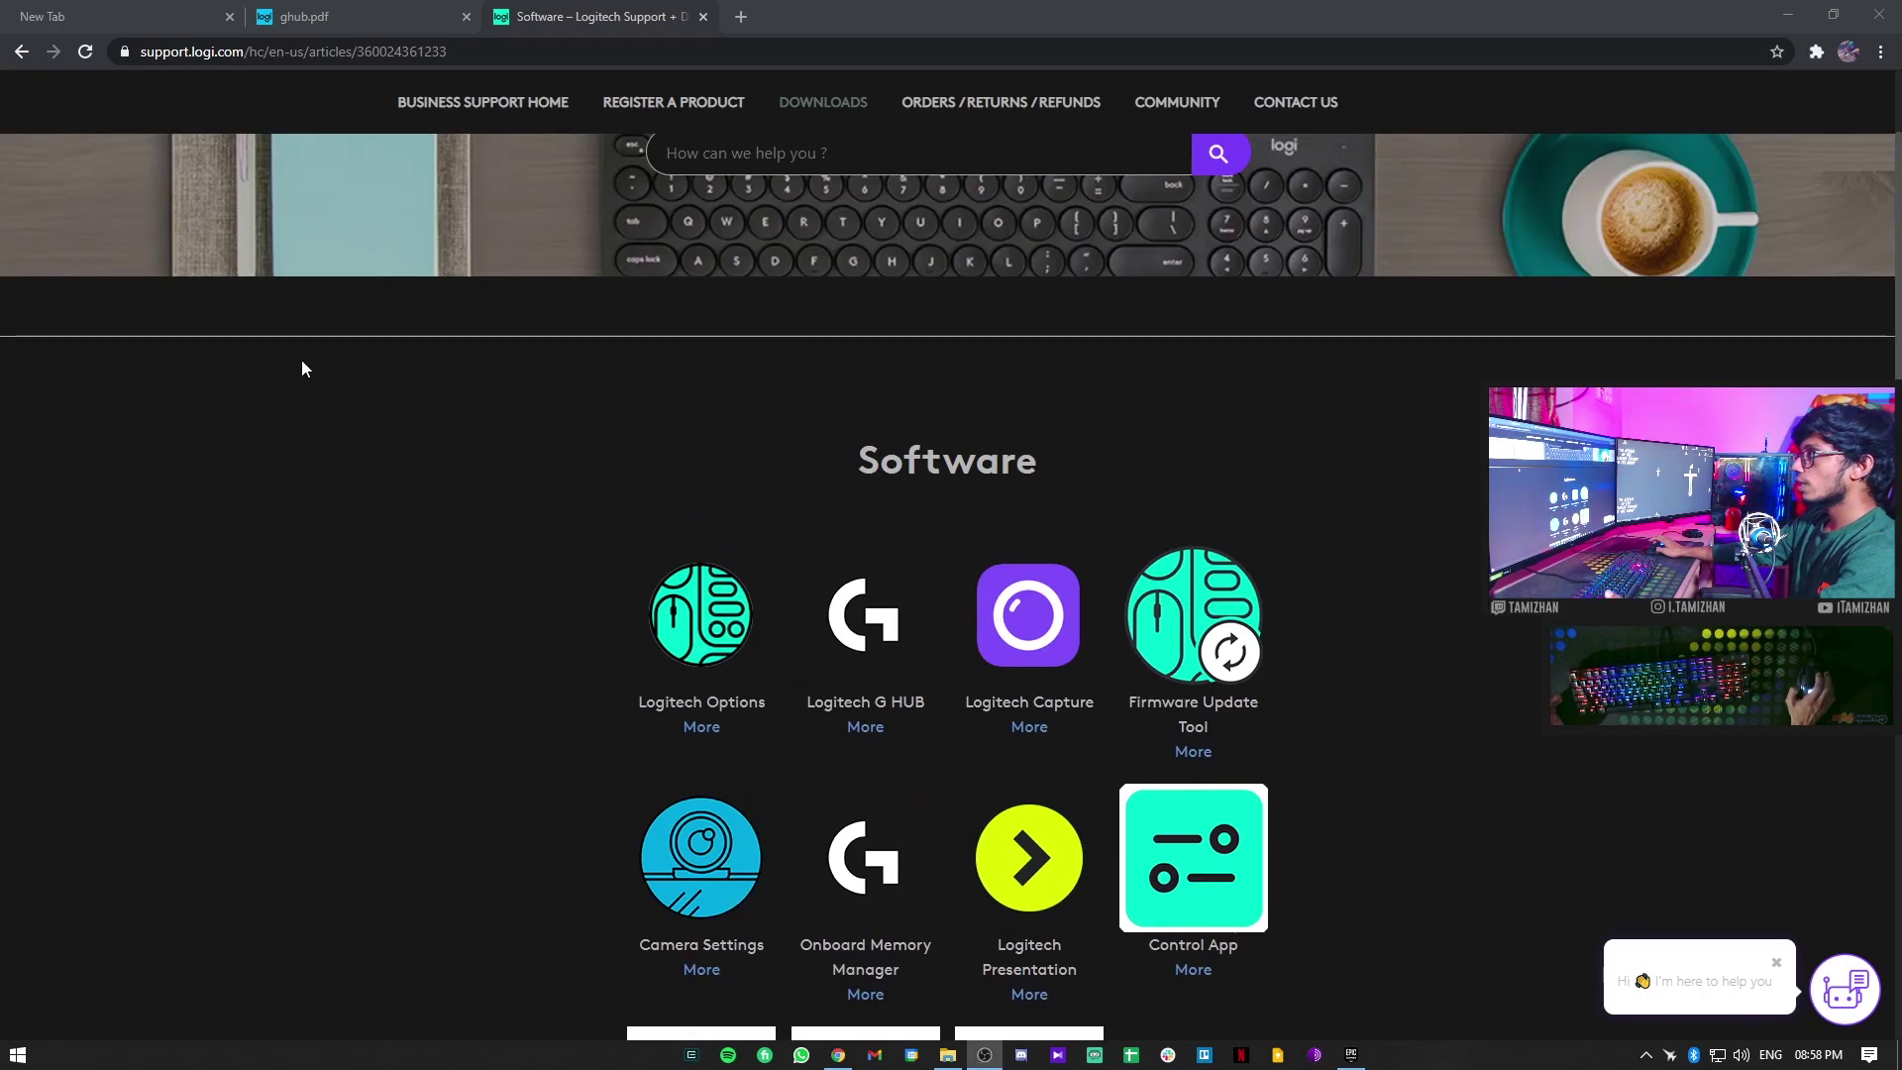
scroll(416, 446, down, 10)
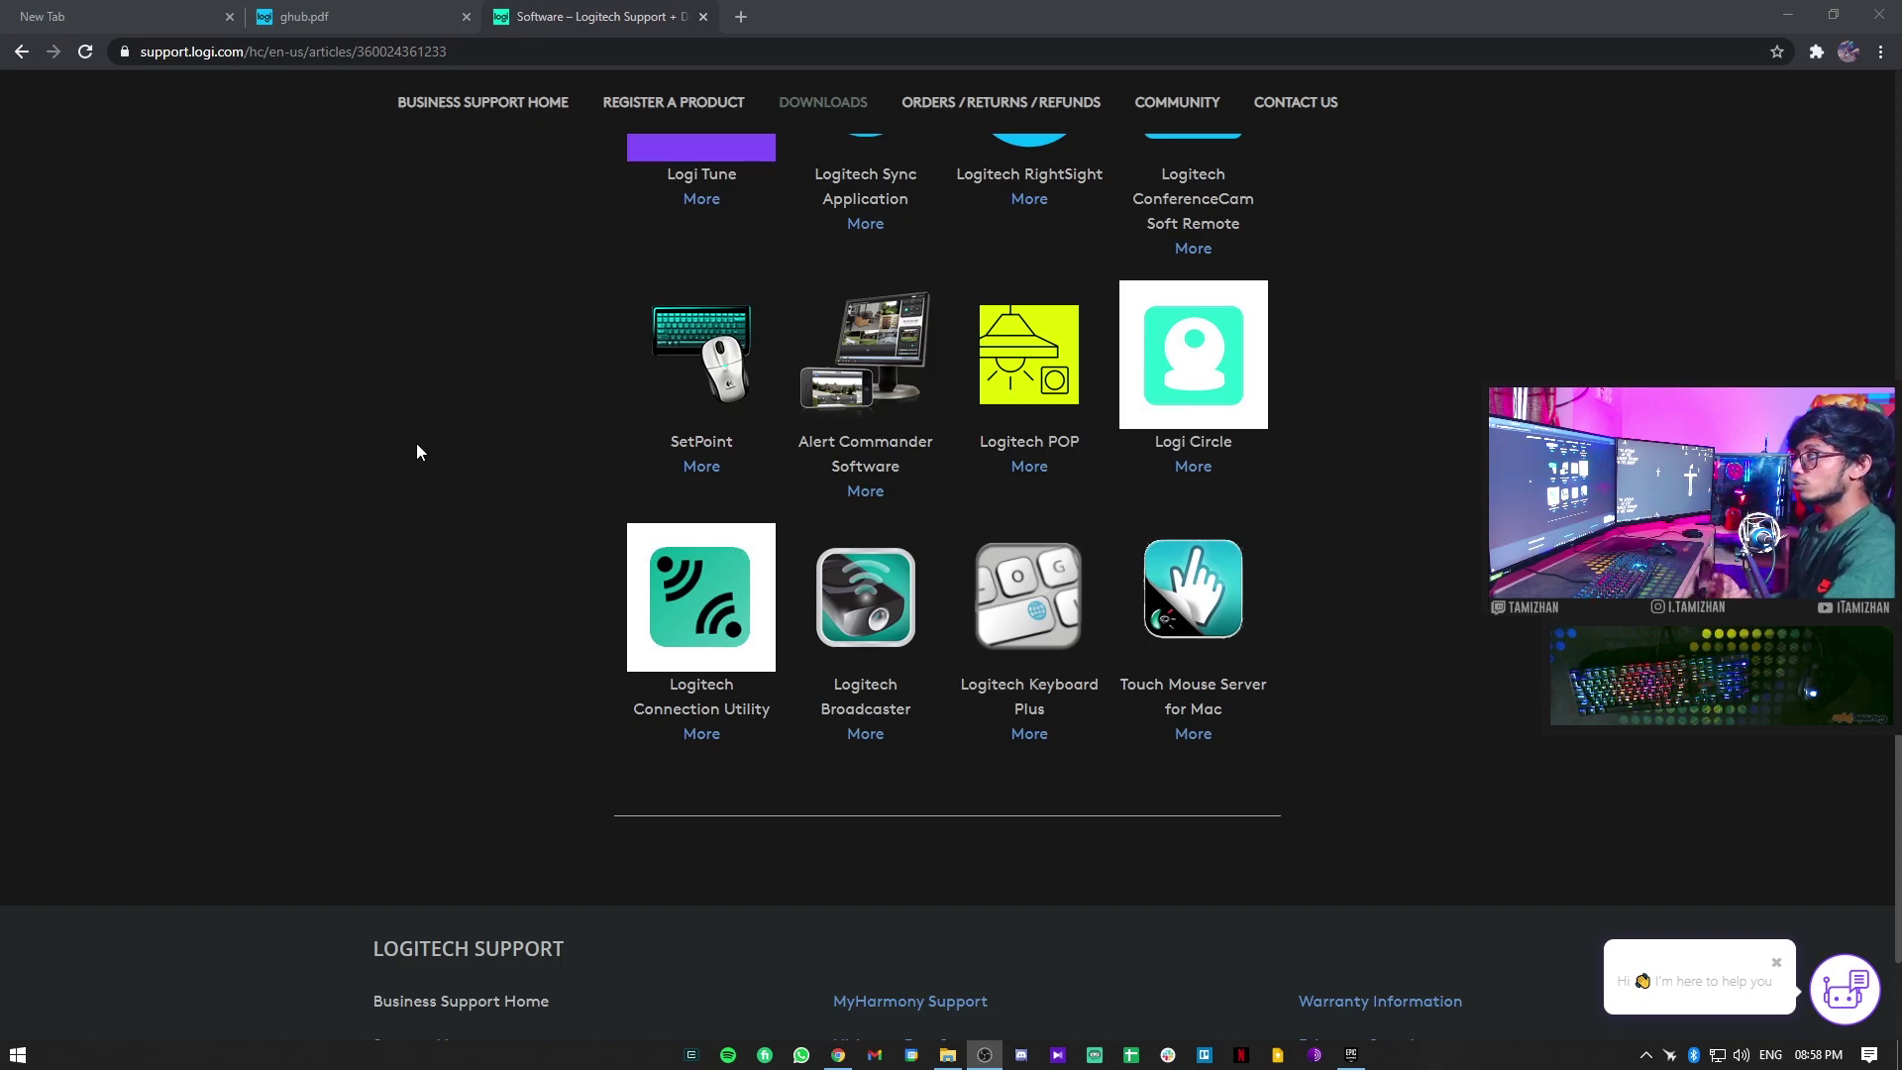
scroll(416, 428, up, 10)
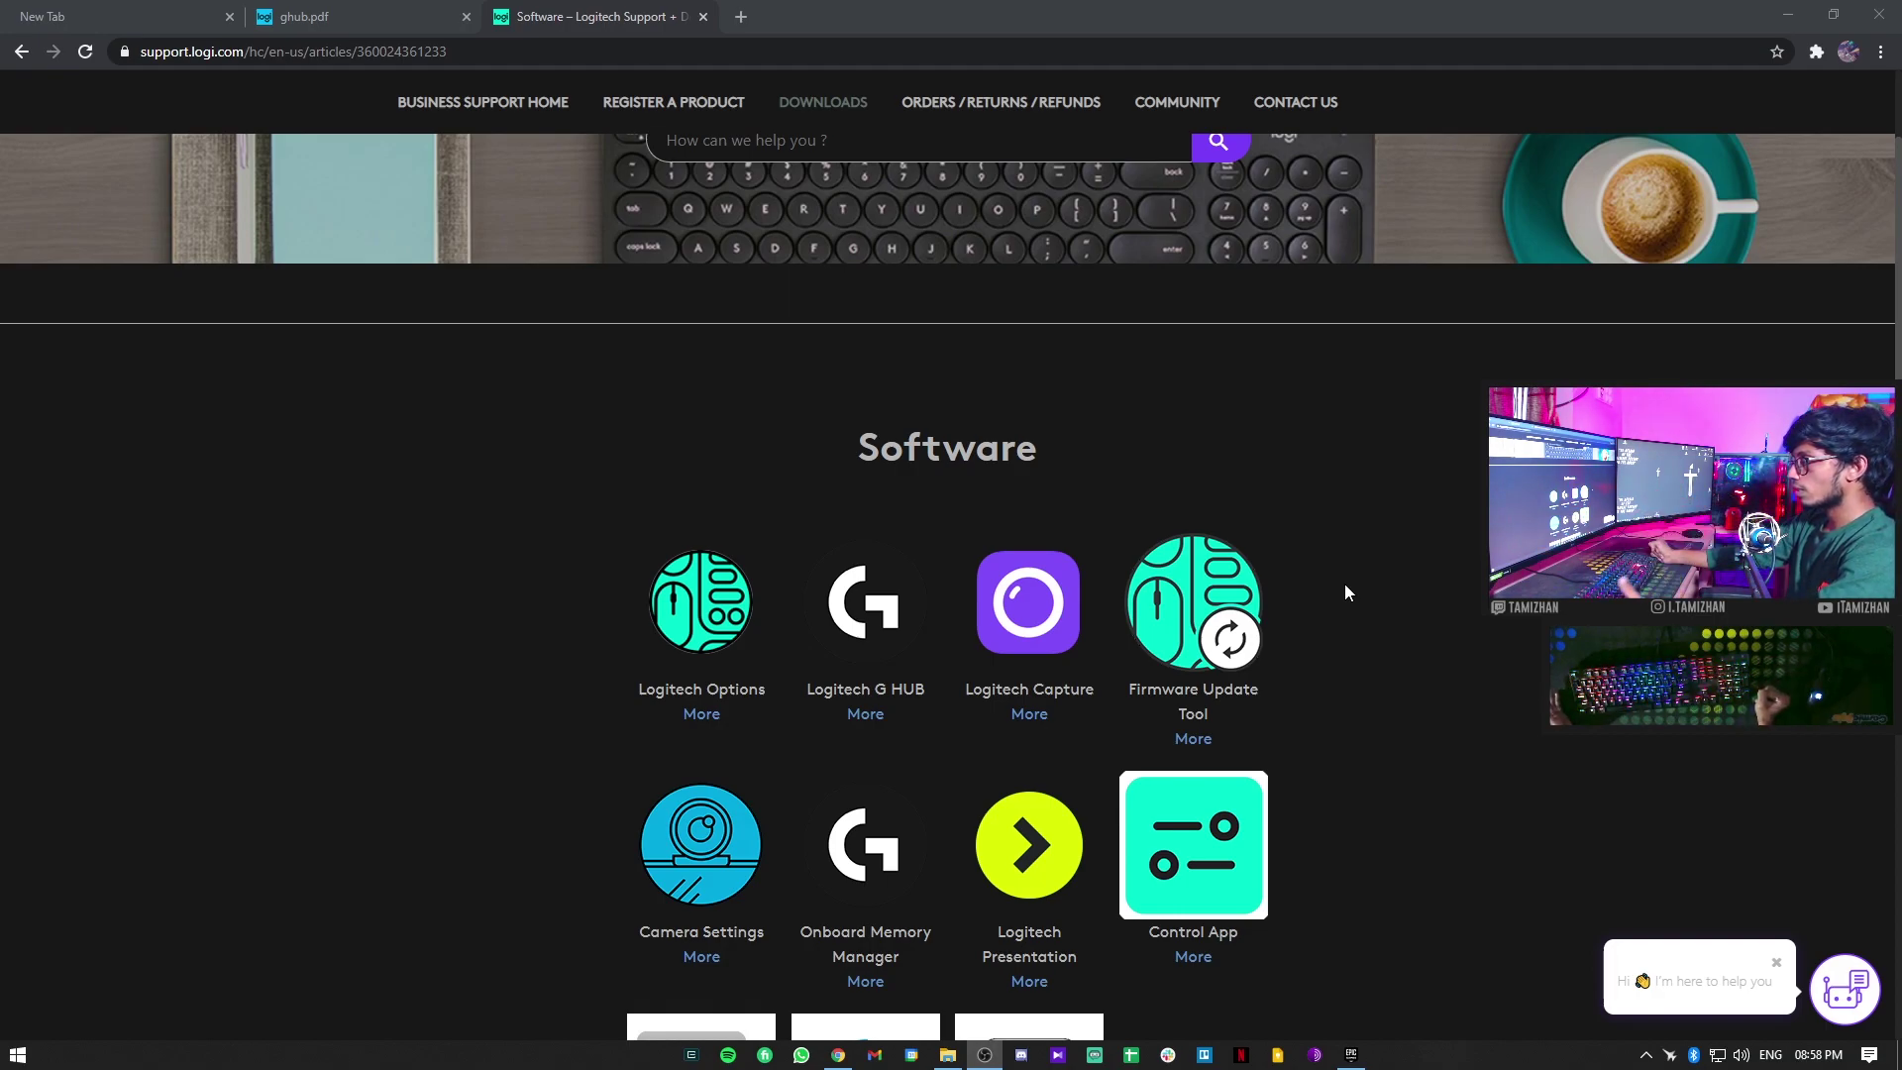
scroll(931, 430, down, 7)
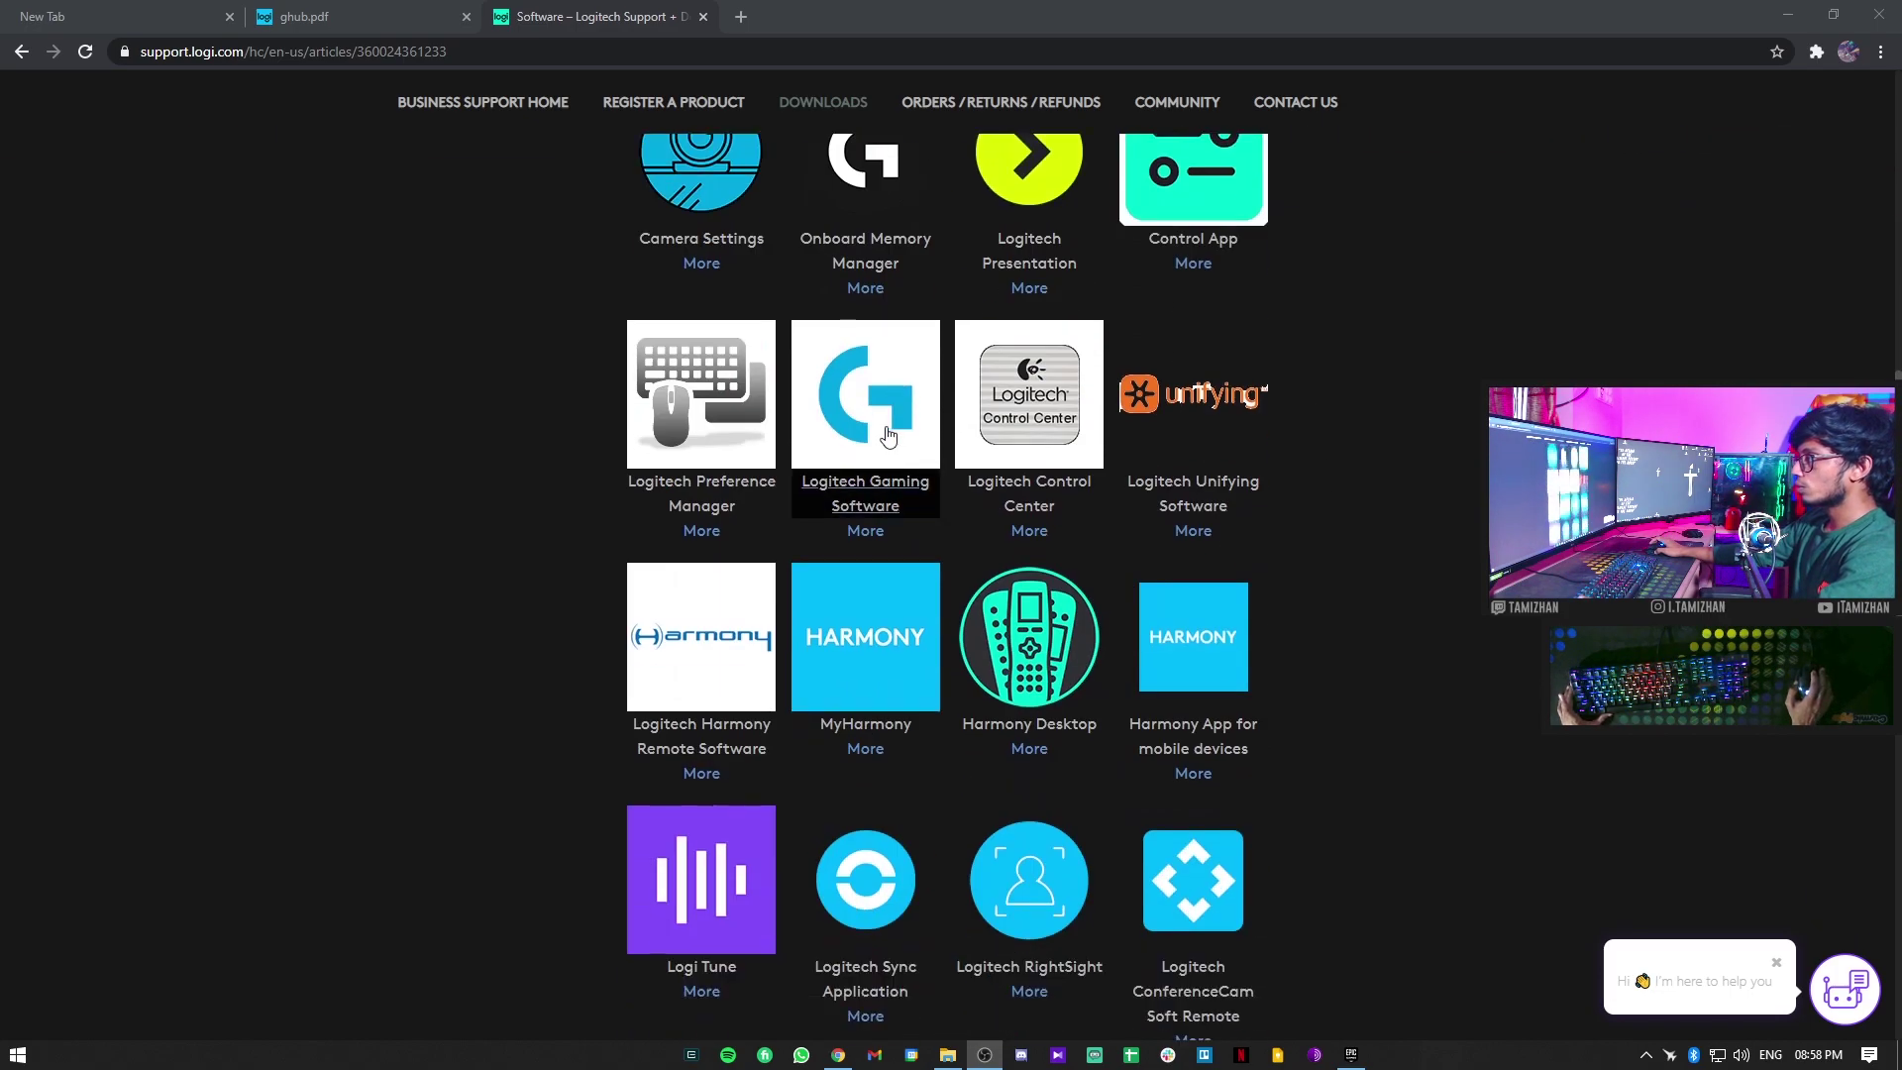
scroll(870, 428, up, 3)
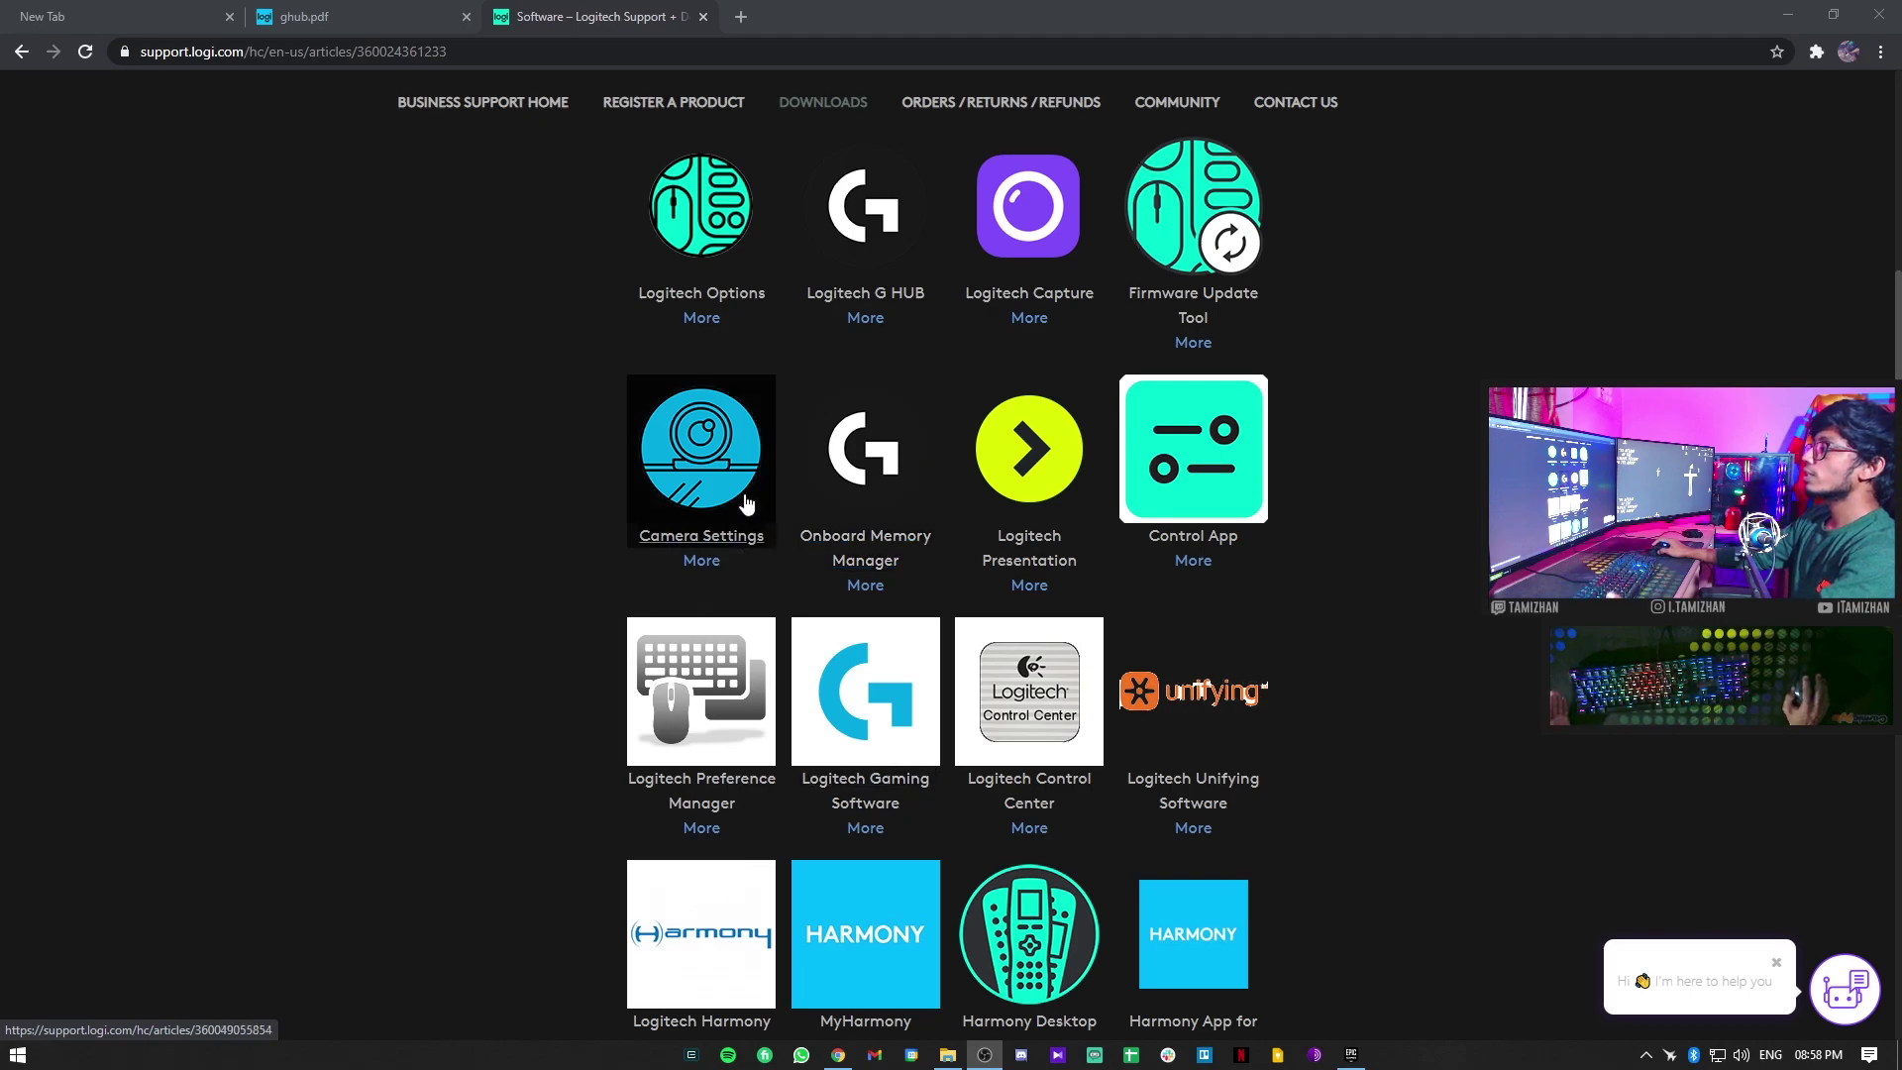
- Switch to File Explorer's Downloads folder and launch Onboard Memory Manager.exe
click(948, 1054)
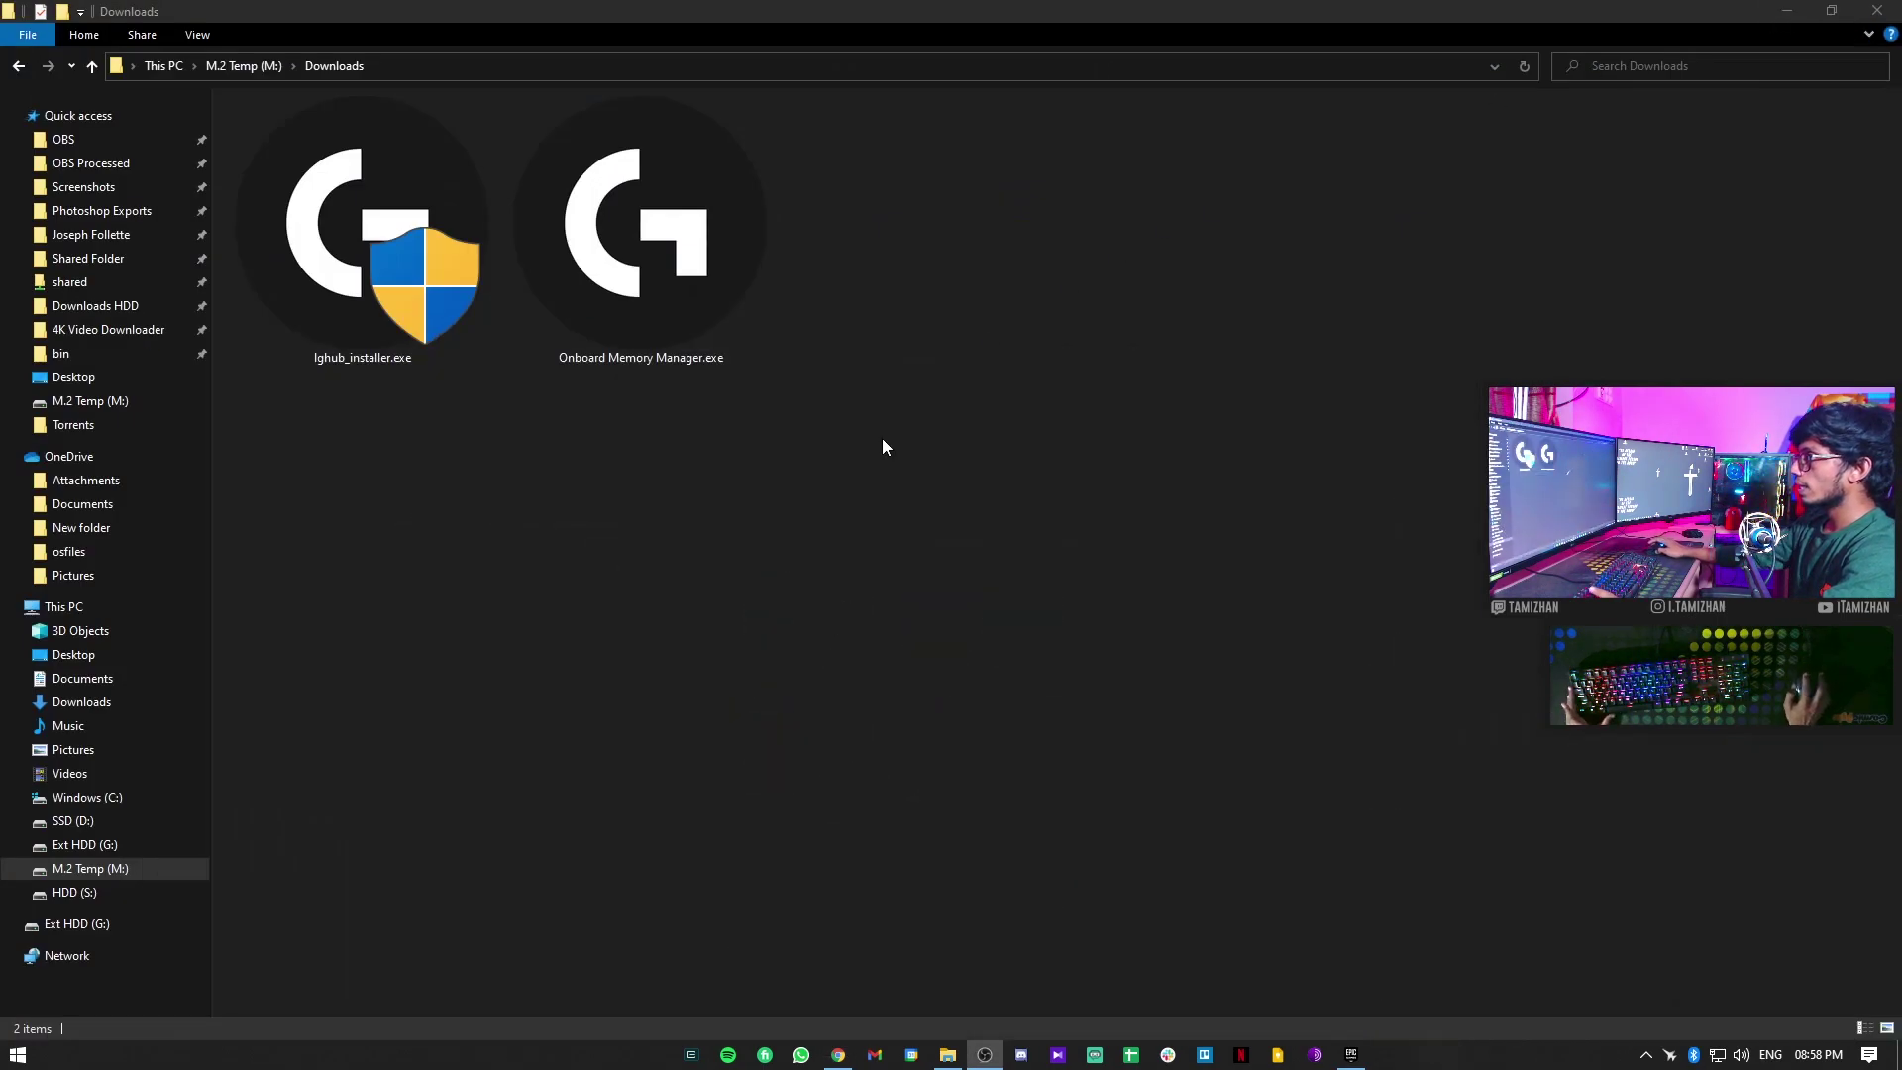
click(337, 264)
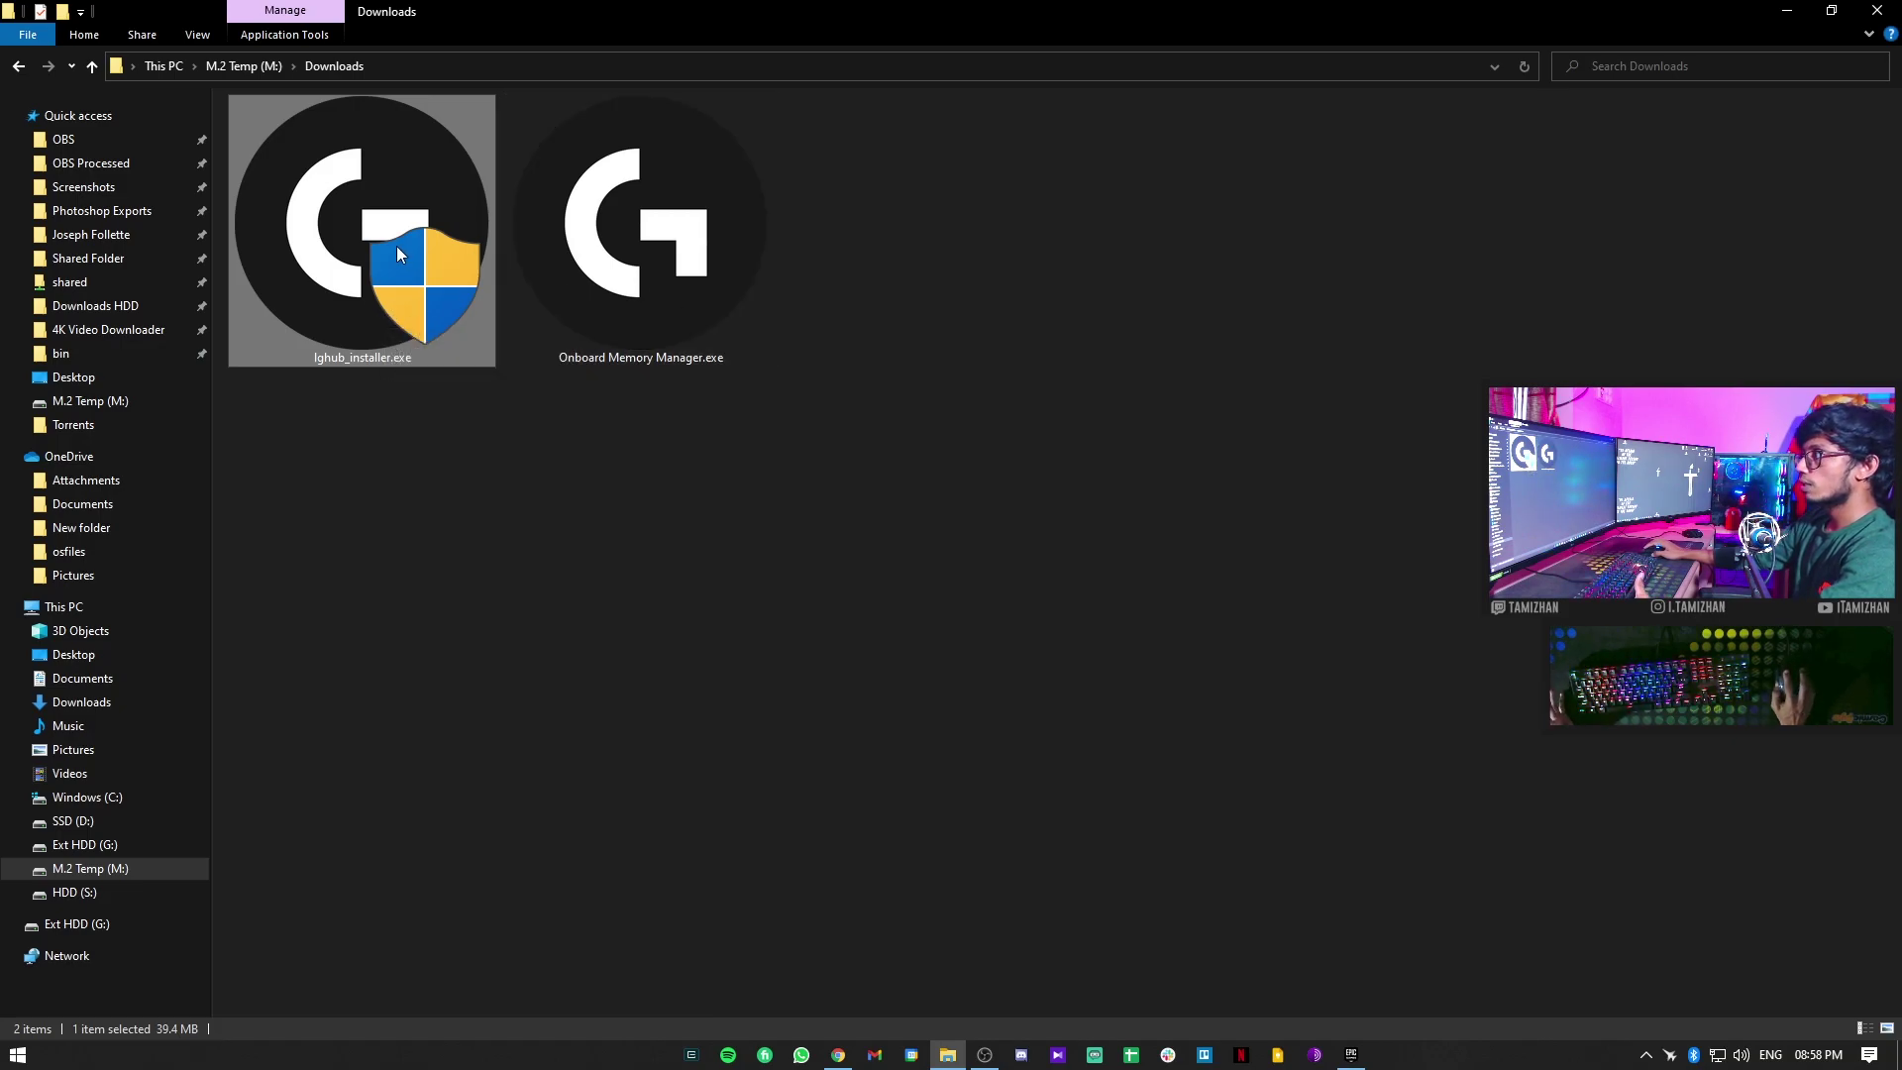
click(608, 359)
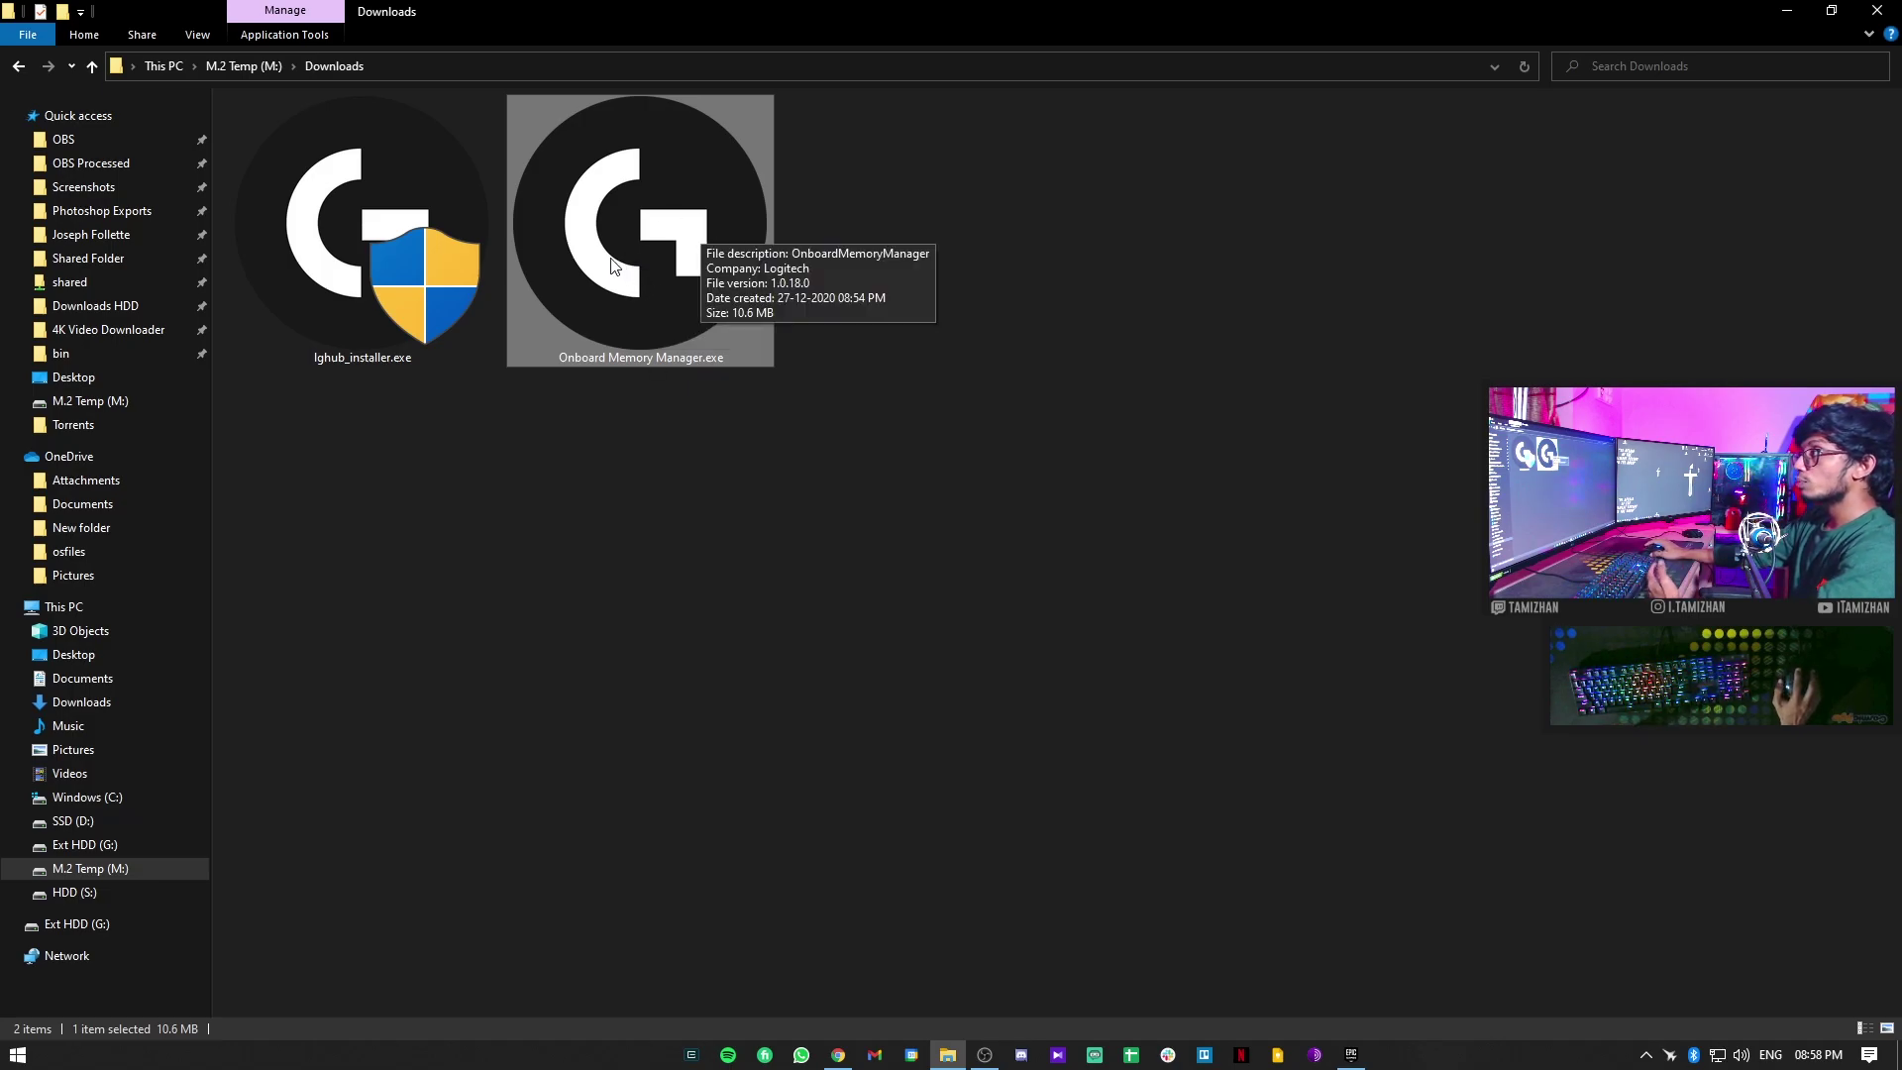
double_click(680, 220)
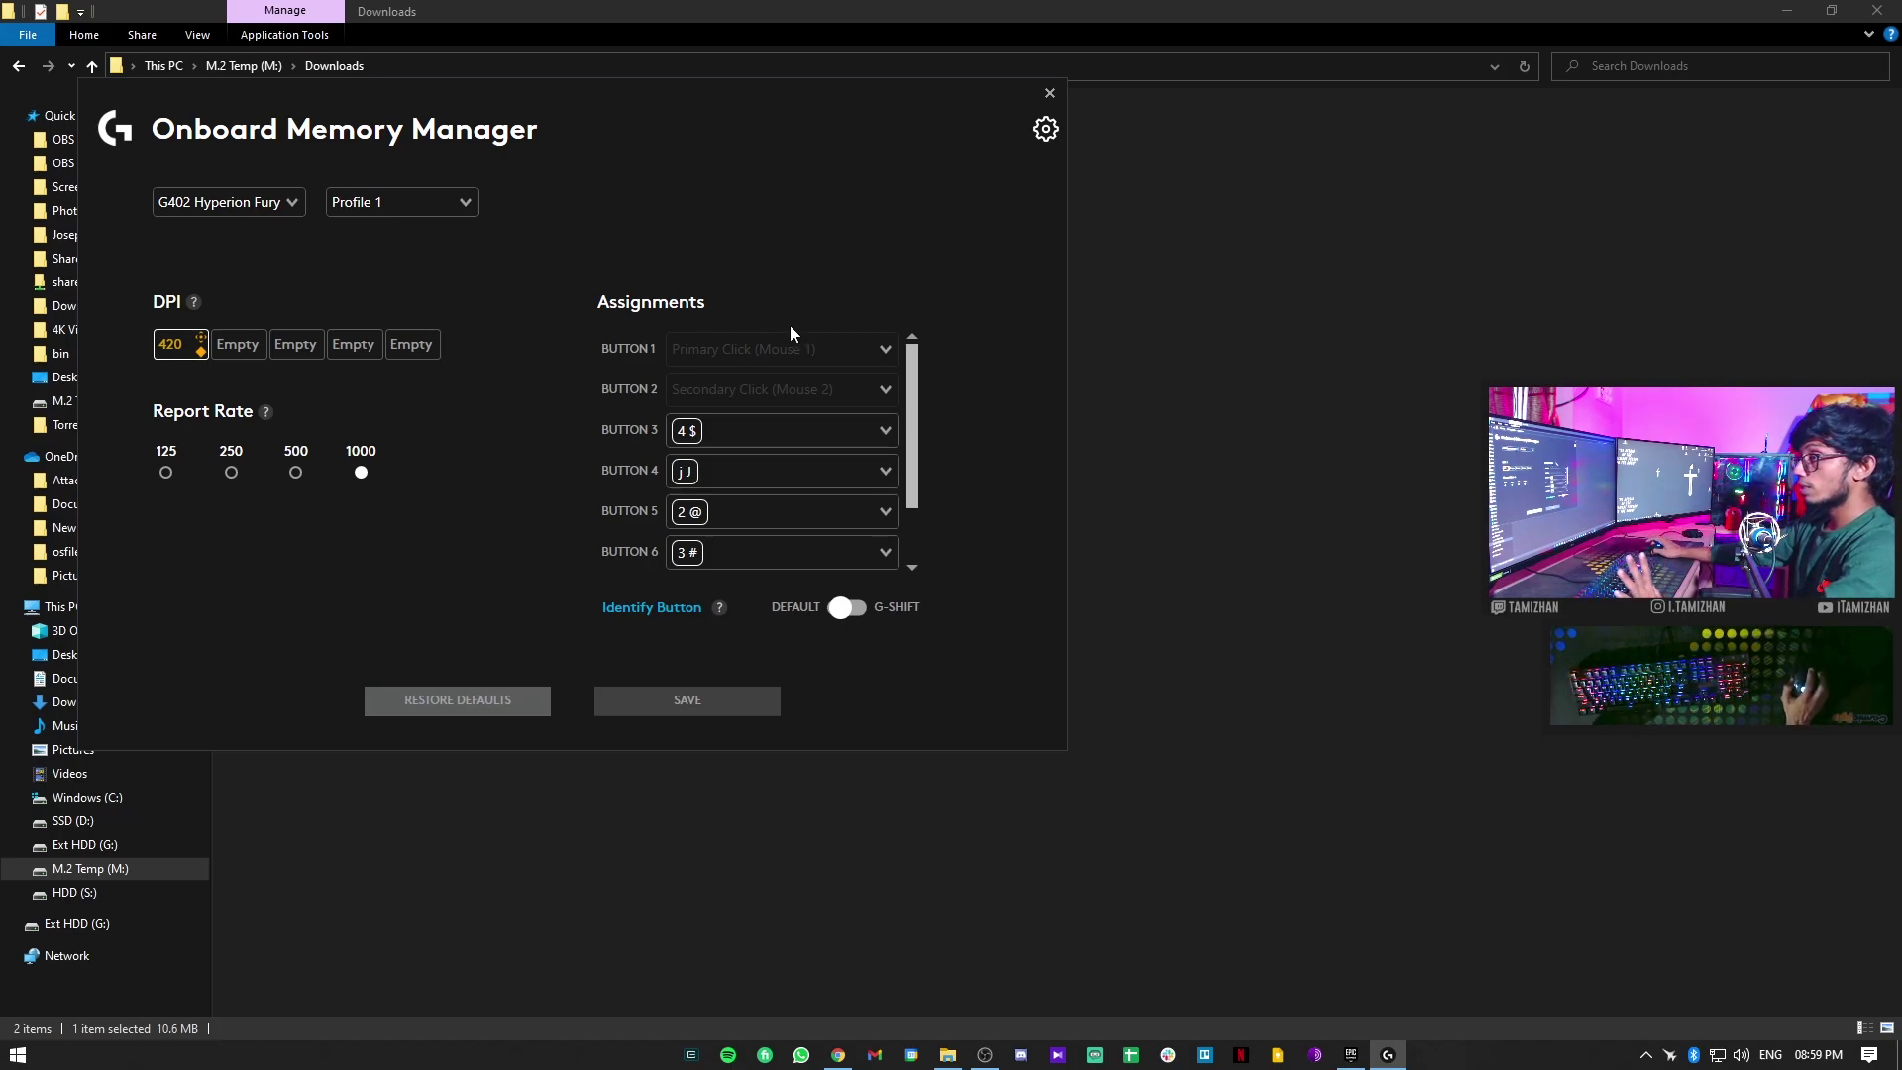
- Examine the G402 Hyperion Fury's Profile 1 settings, including its report rate and first DPI level
drag(621, 81, 733, 69)
click(479, 173)
scroll(1018, 357, down, 3)
scroll(1015, 499, up, 3)
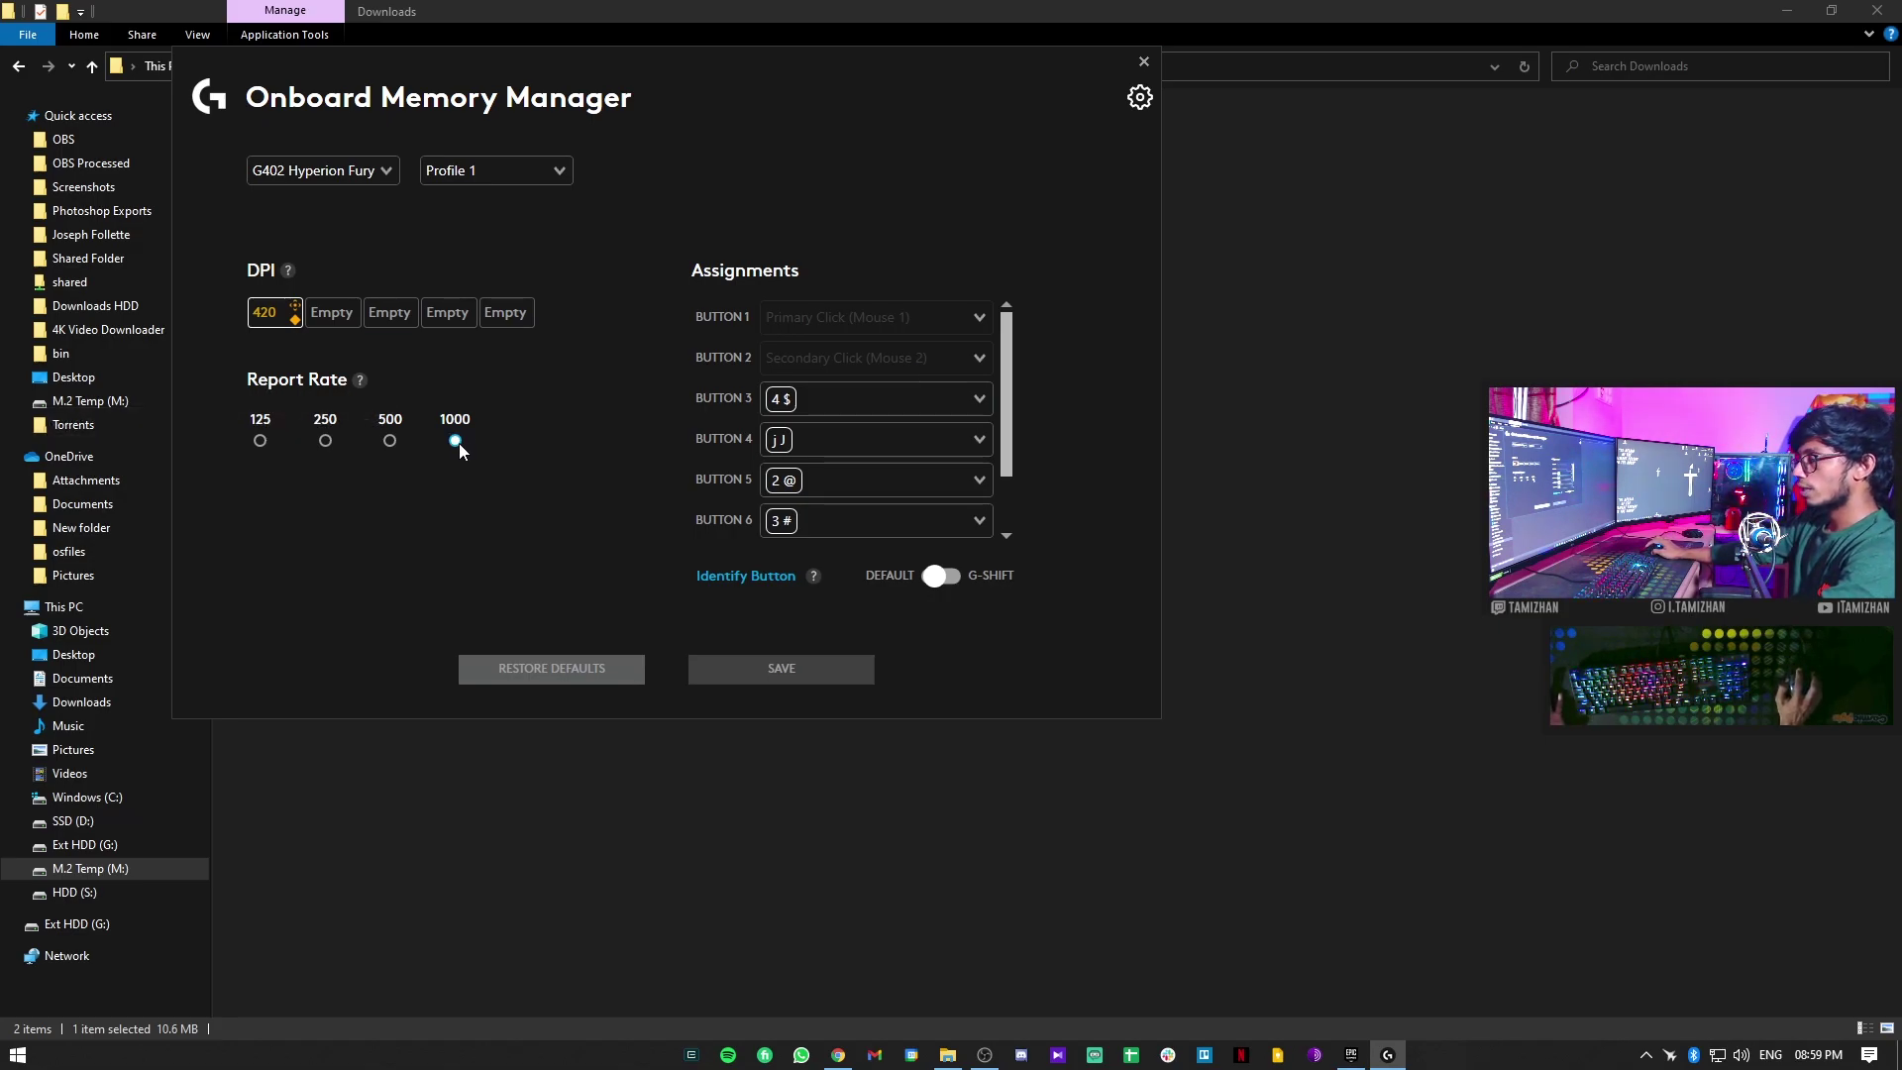
click(265, 312)
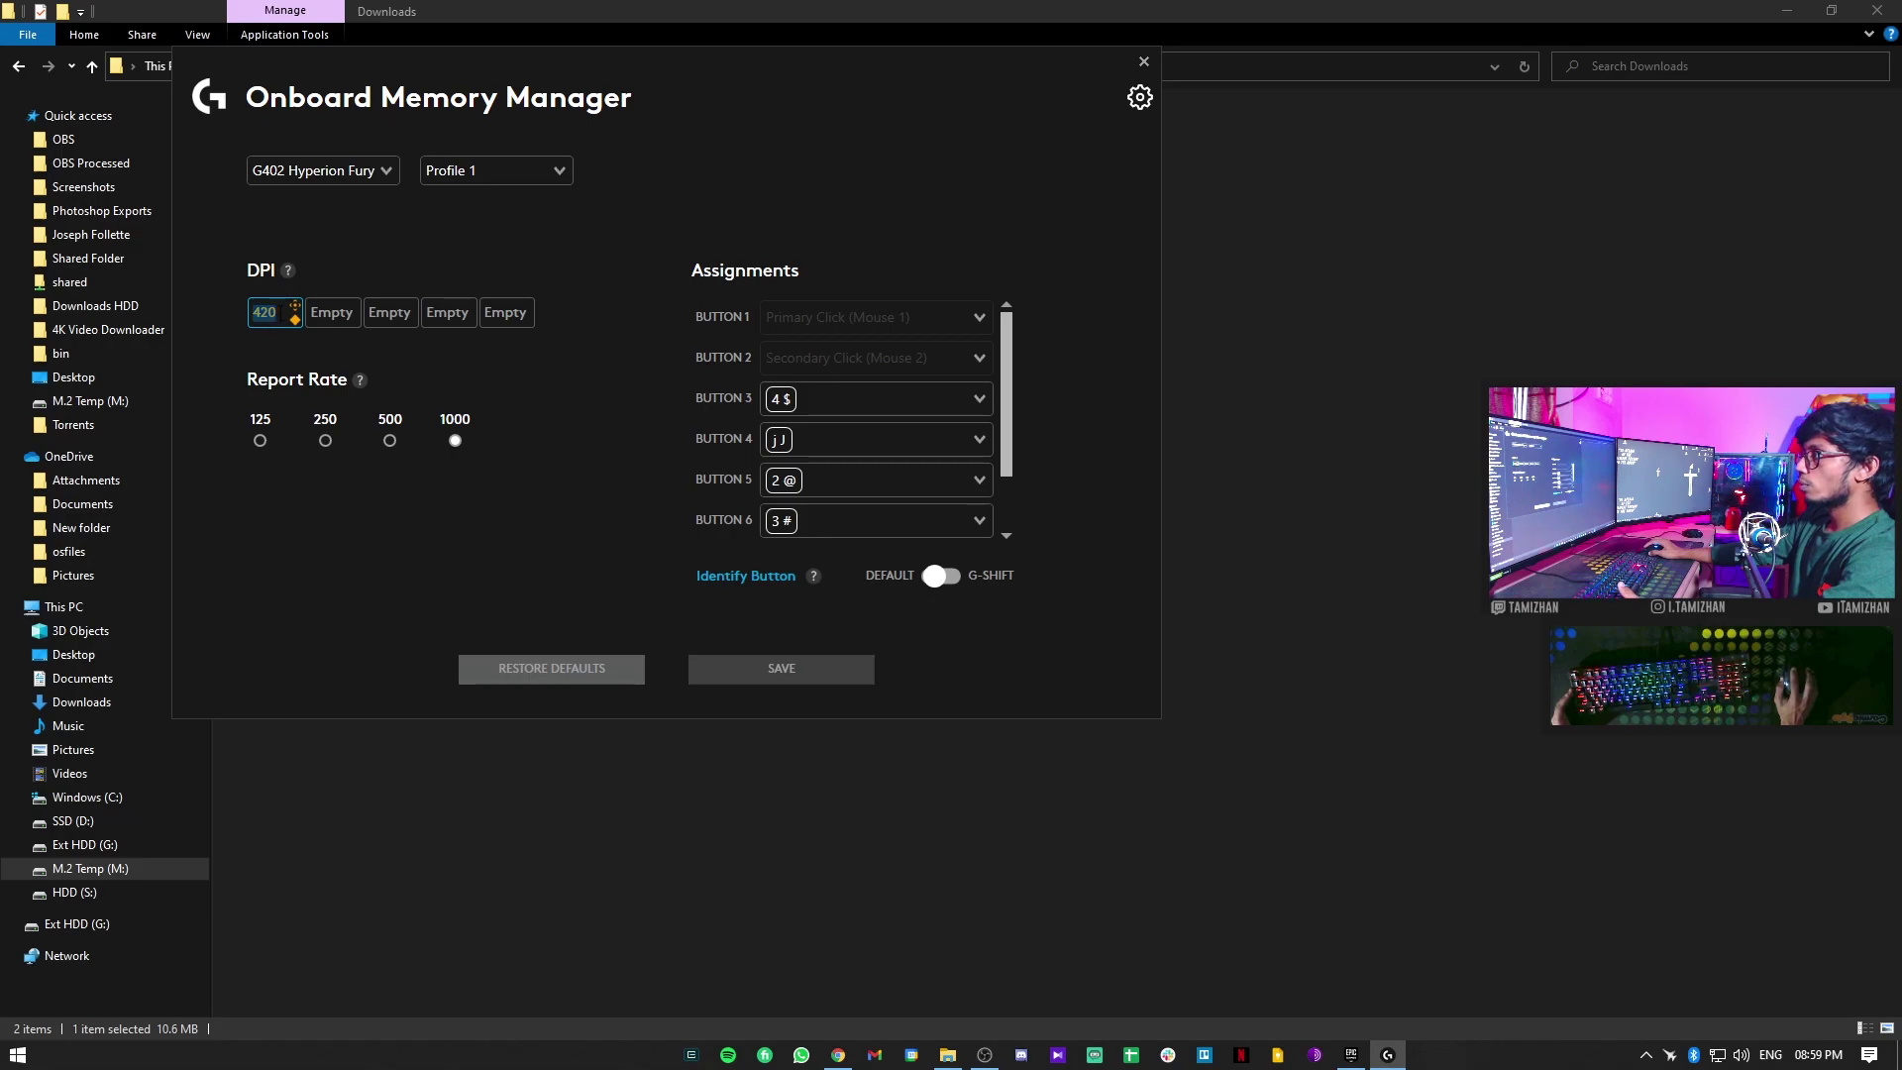
key(Return)
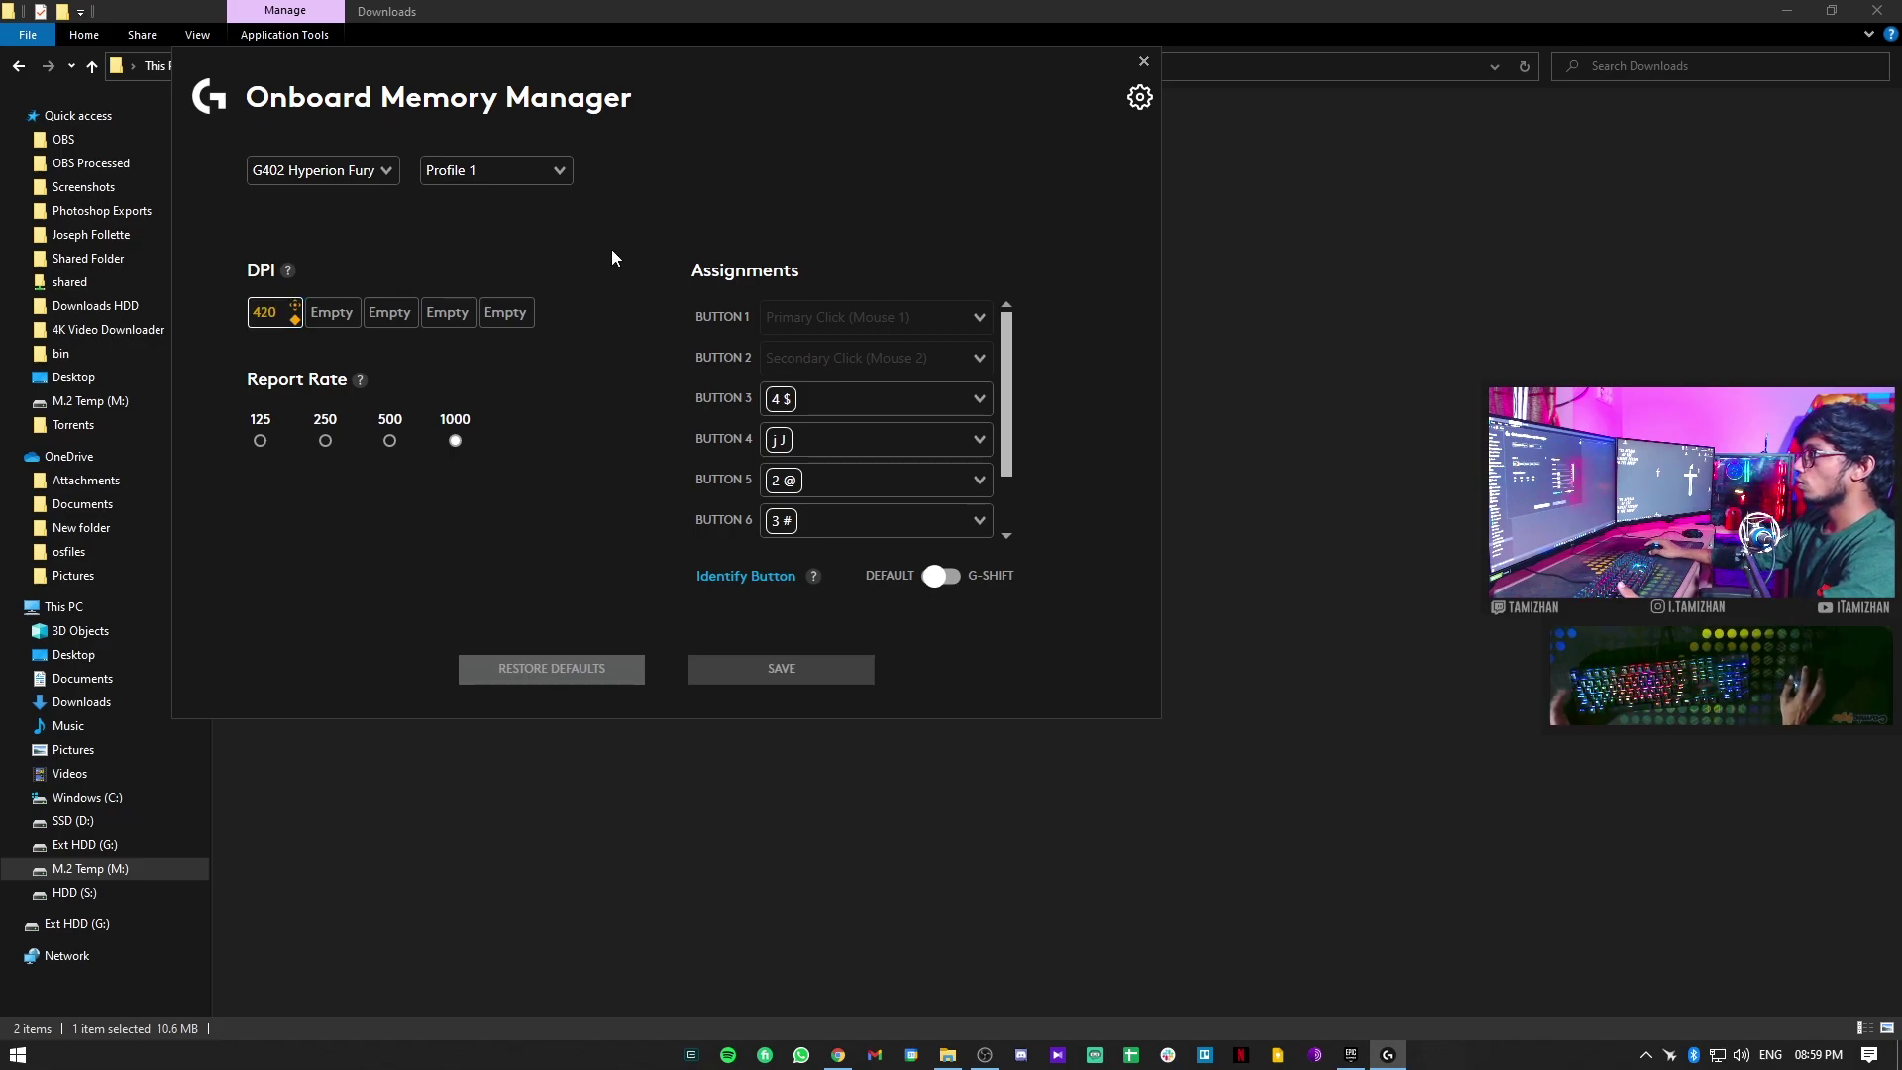
- Add a second DPI level of 420 to Profile 1 of the G402 Hyperion Fury
click(327, 315)
text(400)
key(Tab)
click(295, 329)
click(254, 312)
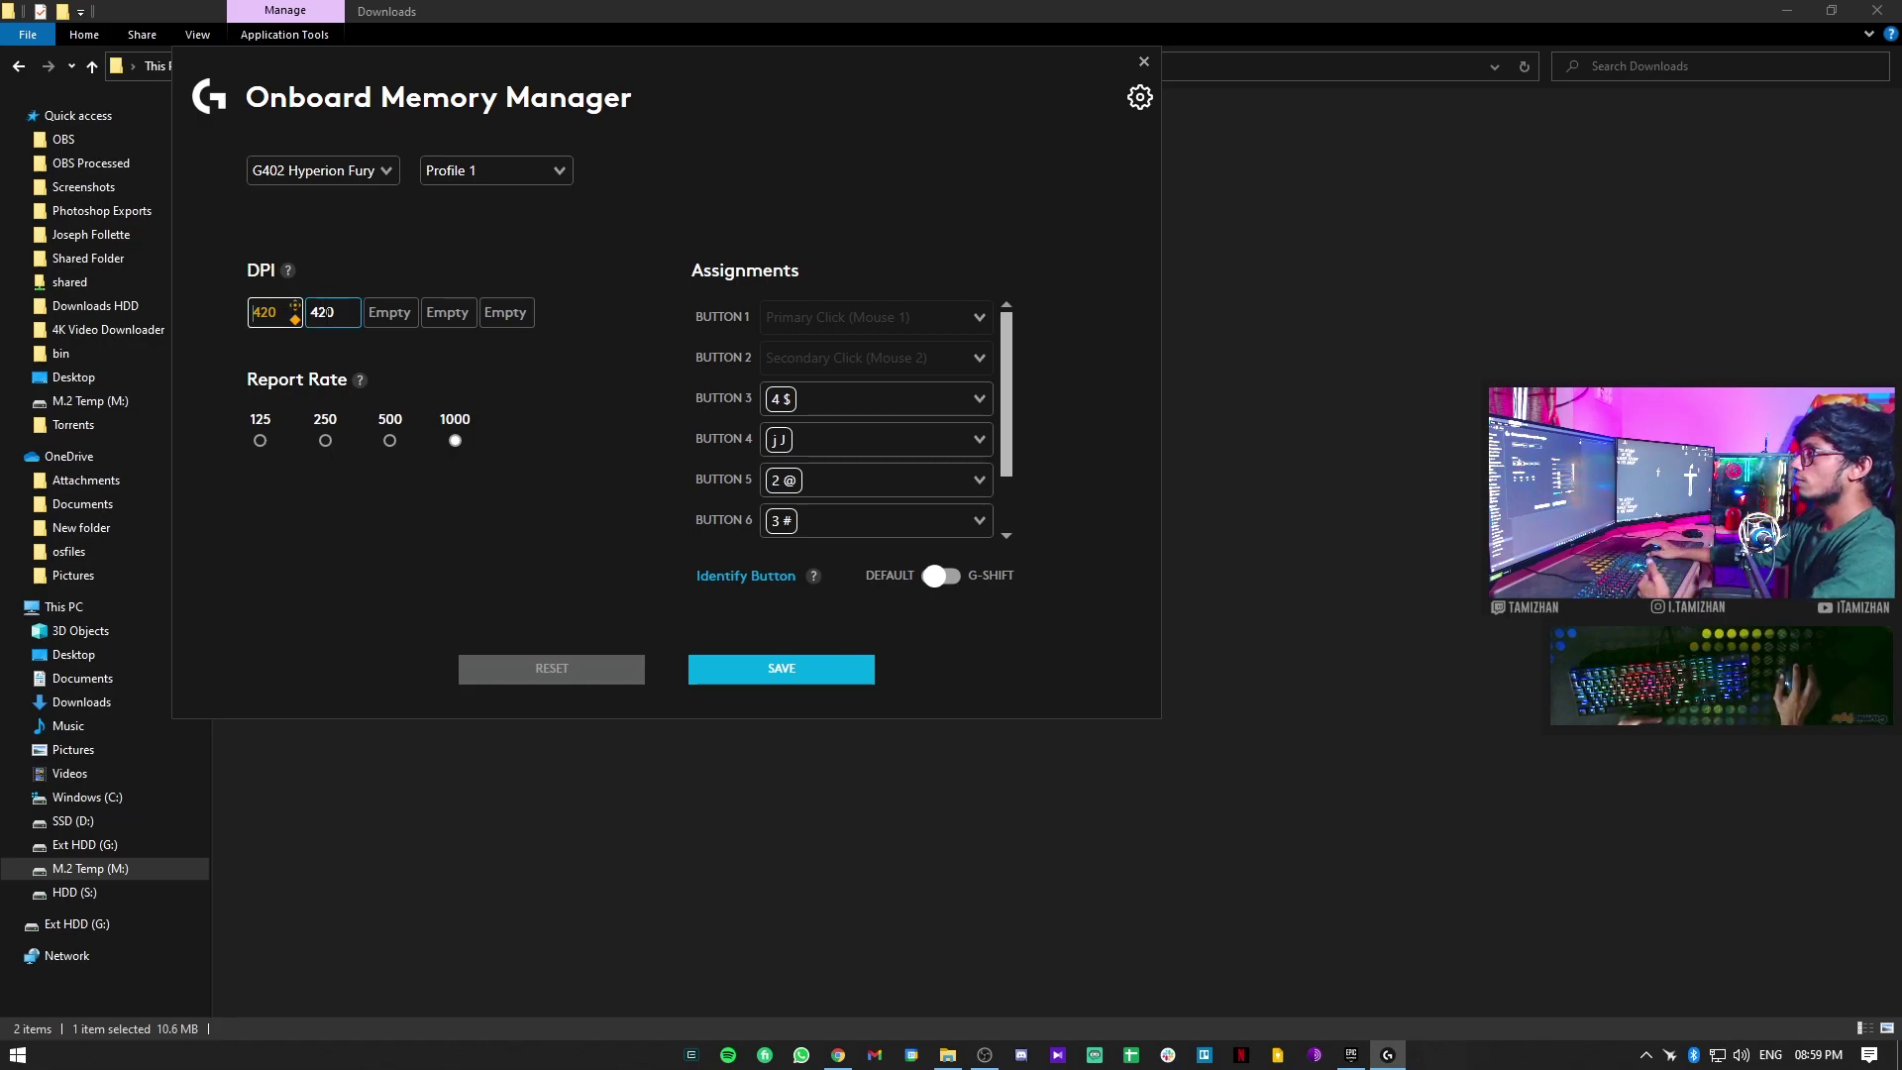
scroll(1032, 395, down, 4)
scroll(1044, 407, up, 4)
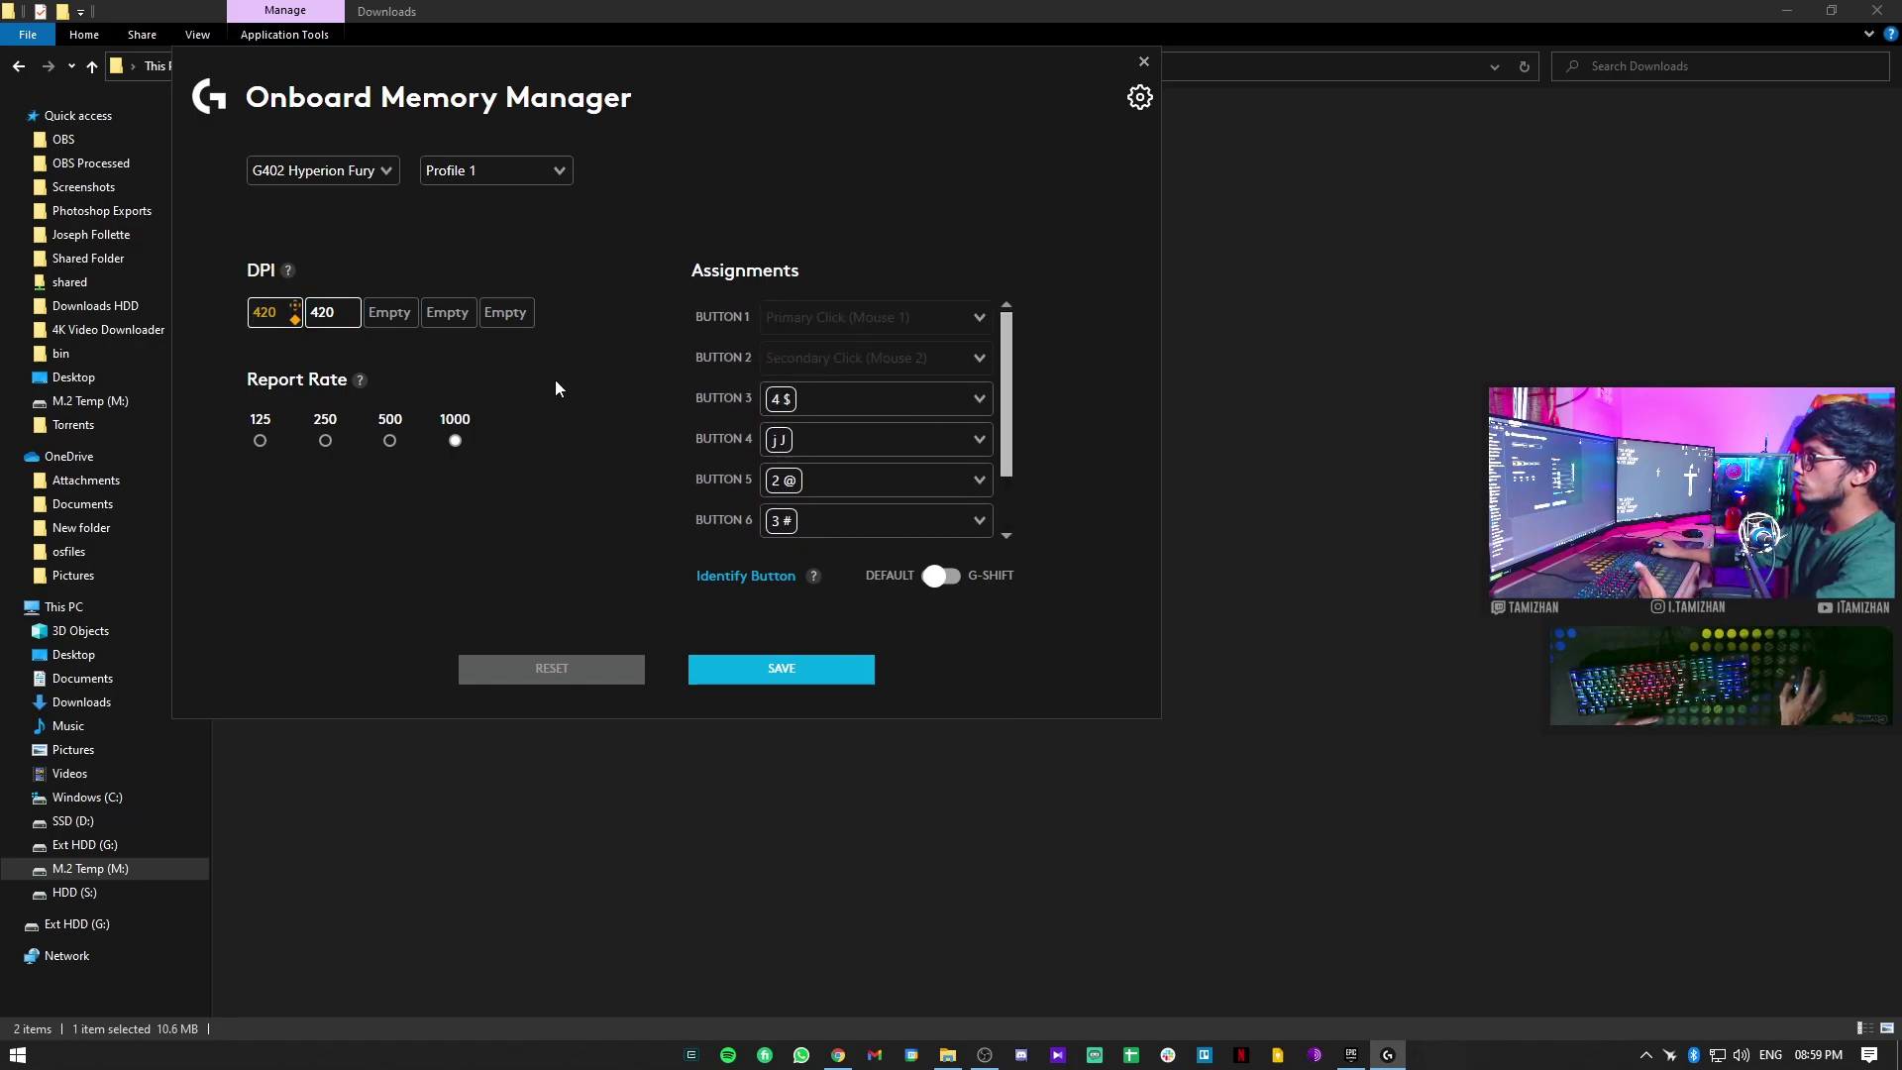
- Use Identify Button to match a physical mouse button to its assignment, and review the assignments through Button 8
click(745, 578)
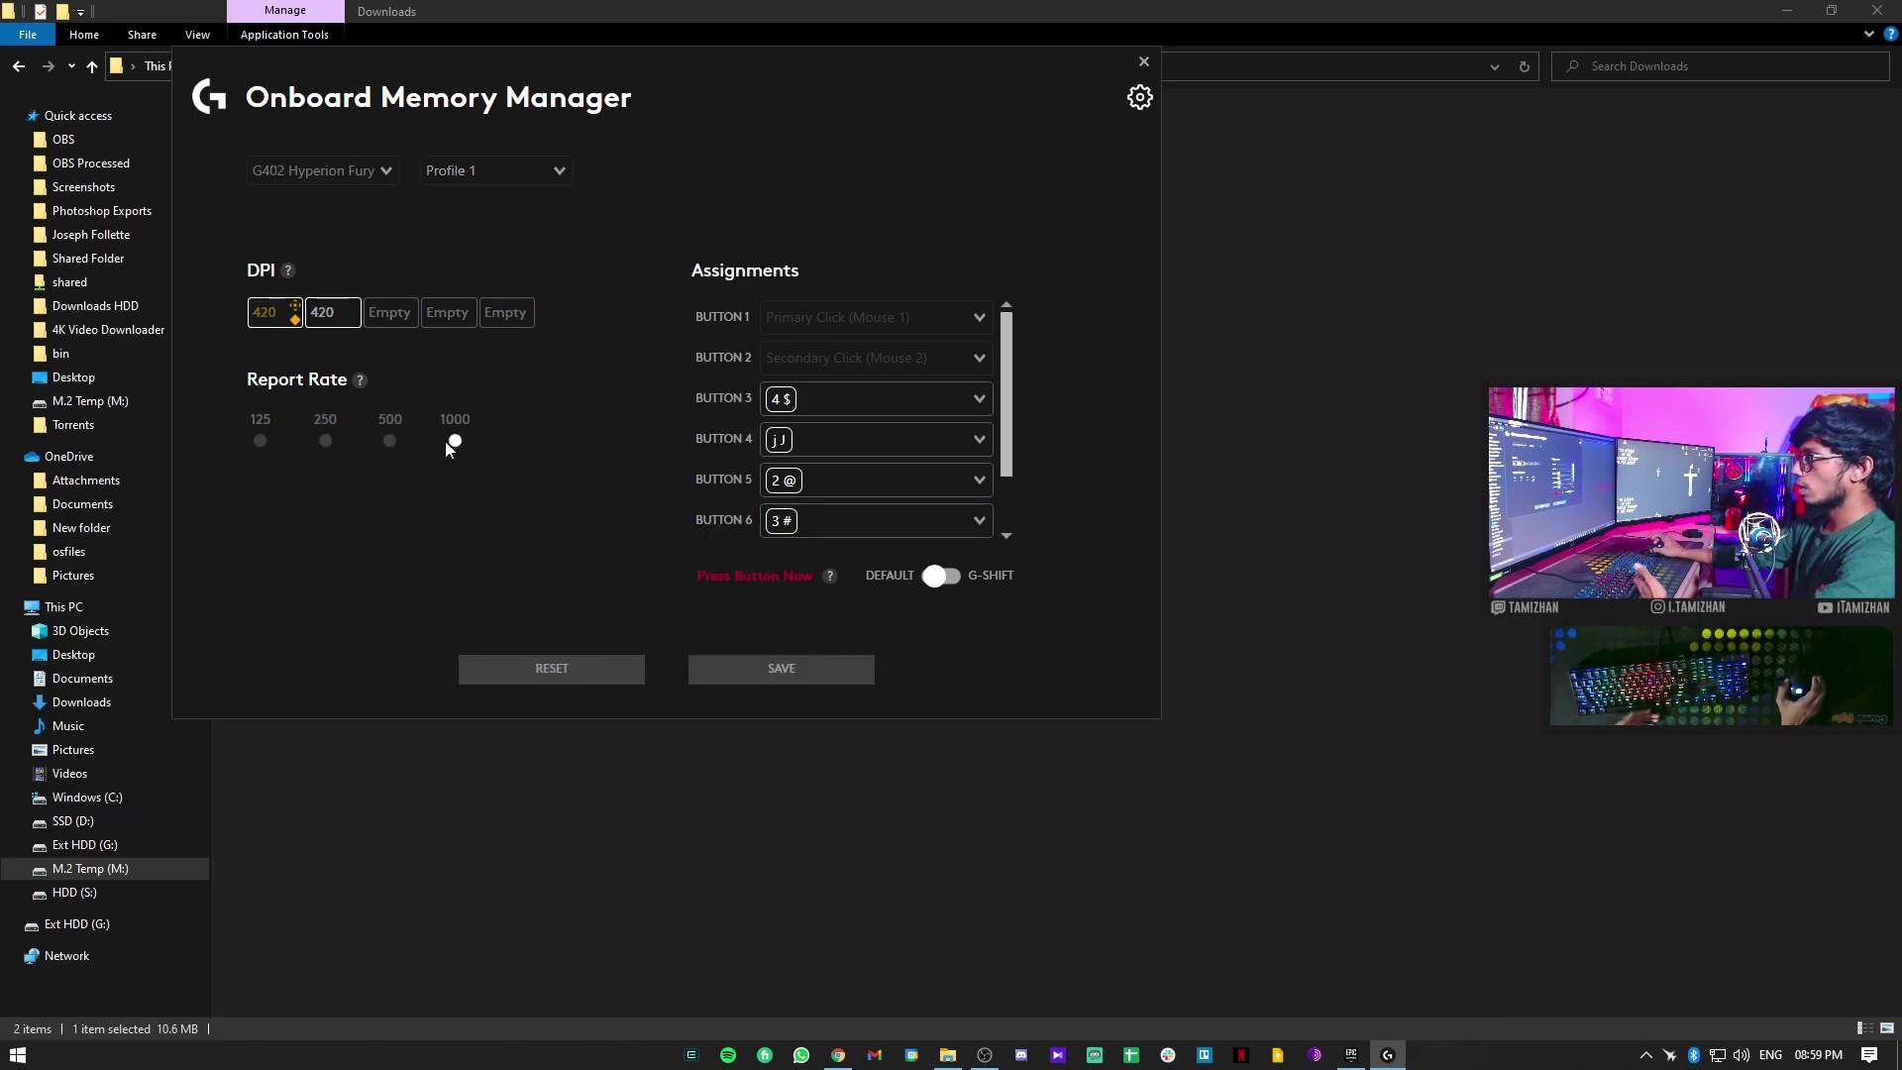
key(3)
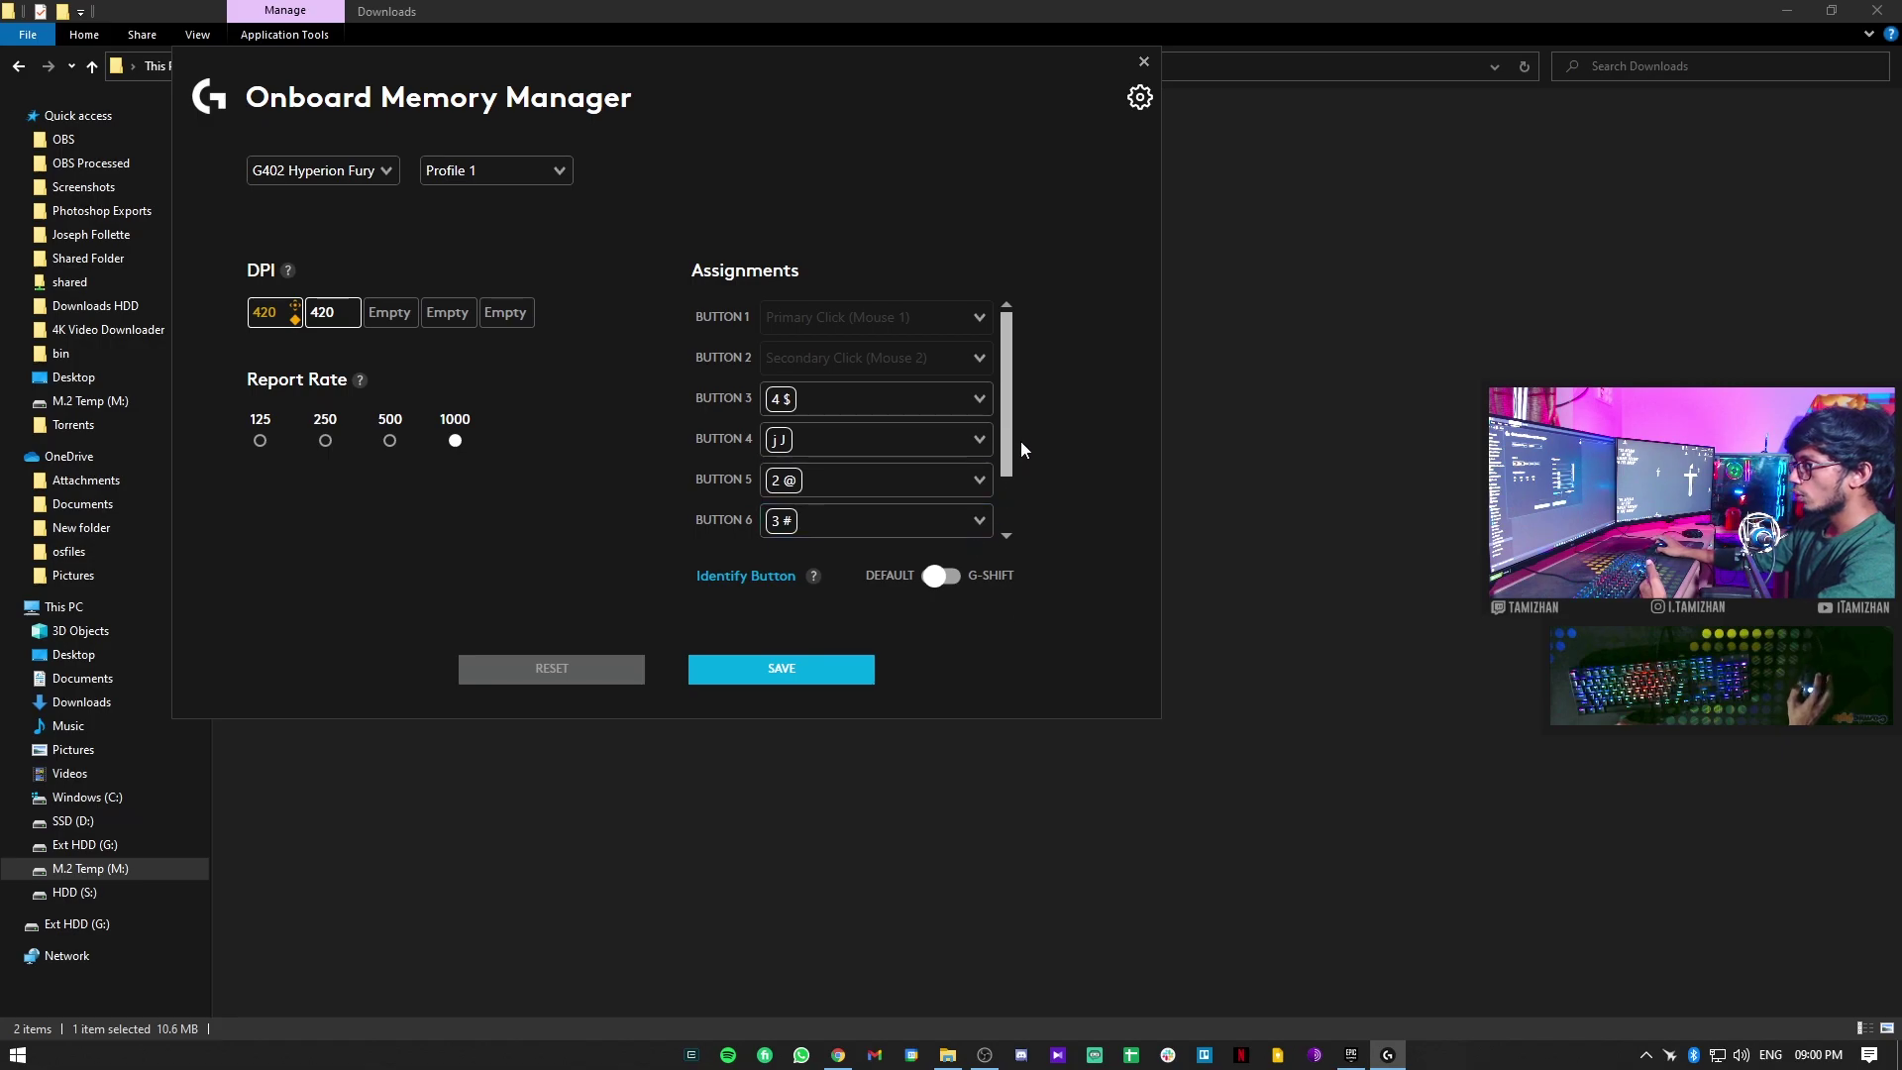
scroll(1007, 417, down, 1)
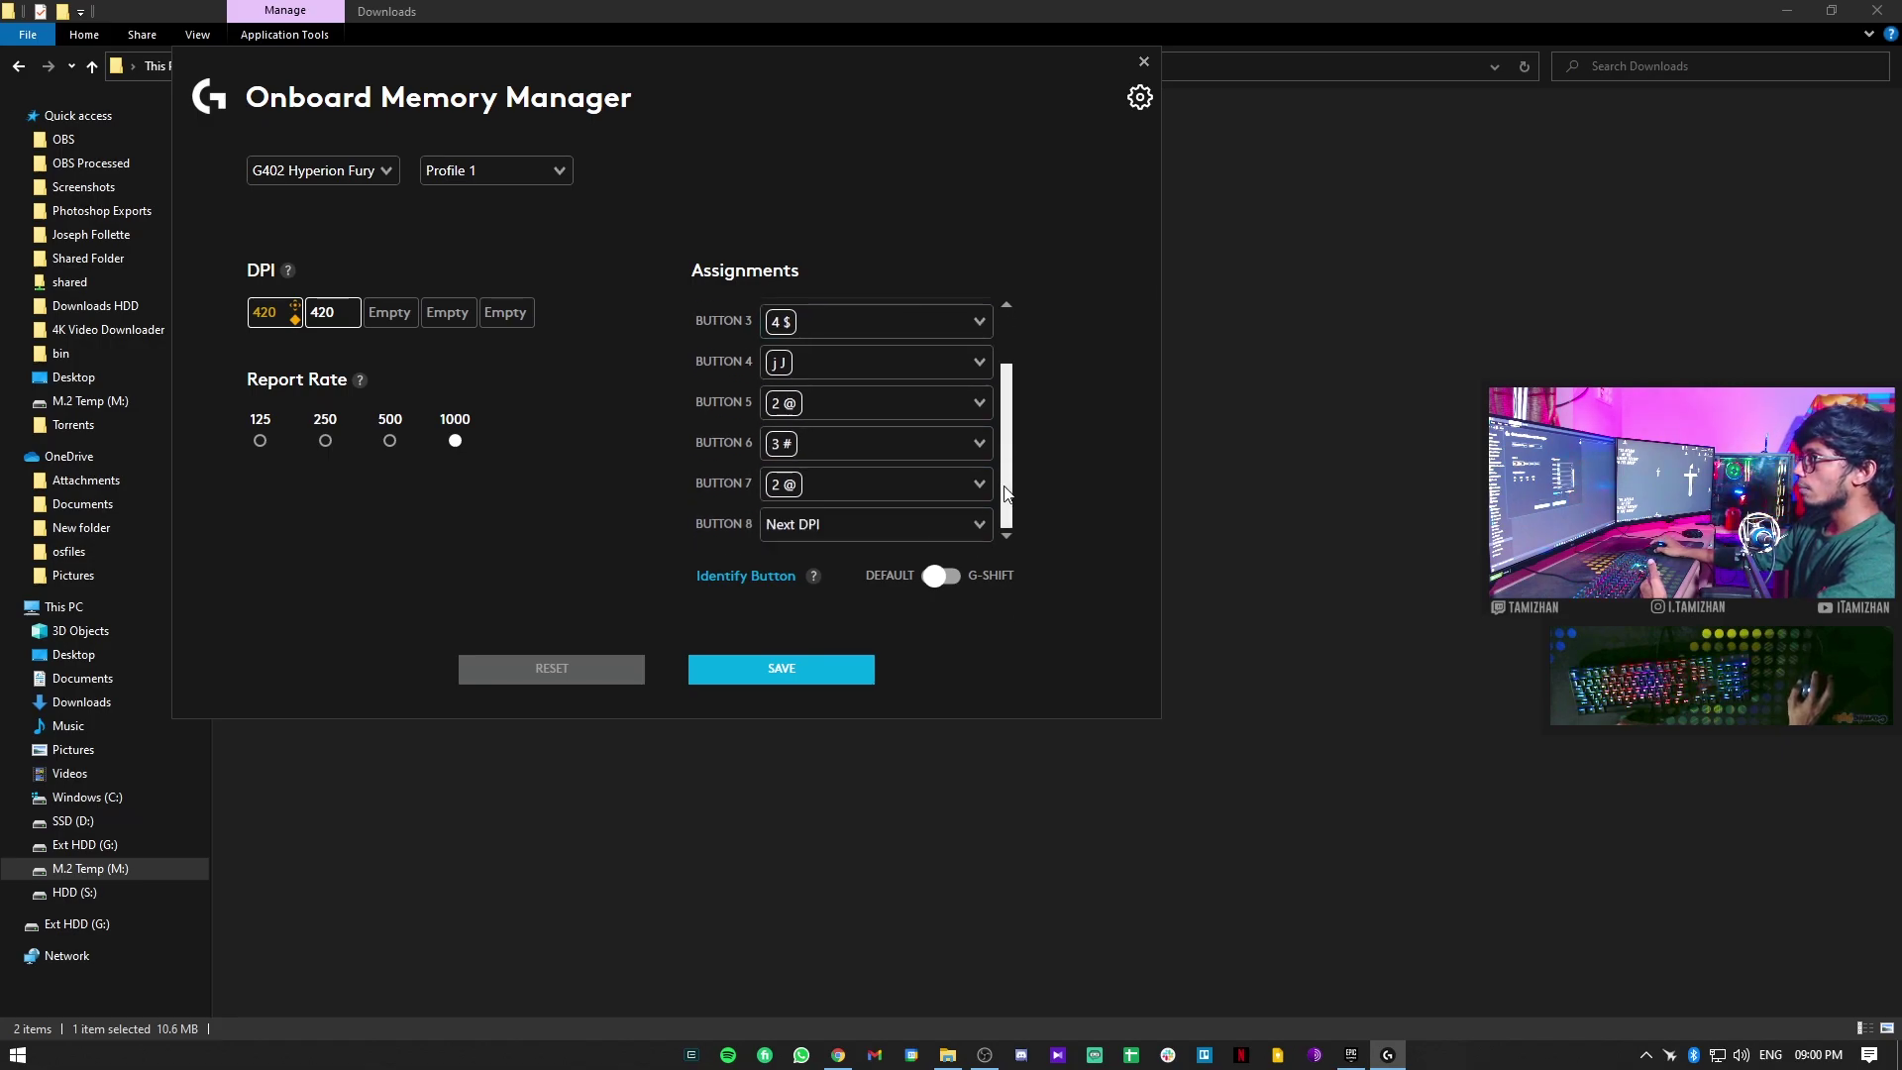
- Save the Profile 1 changes and close Onboard Memory Manager
click(805, 666)
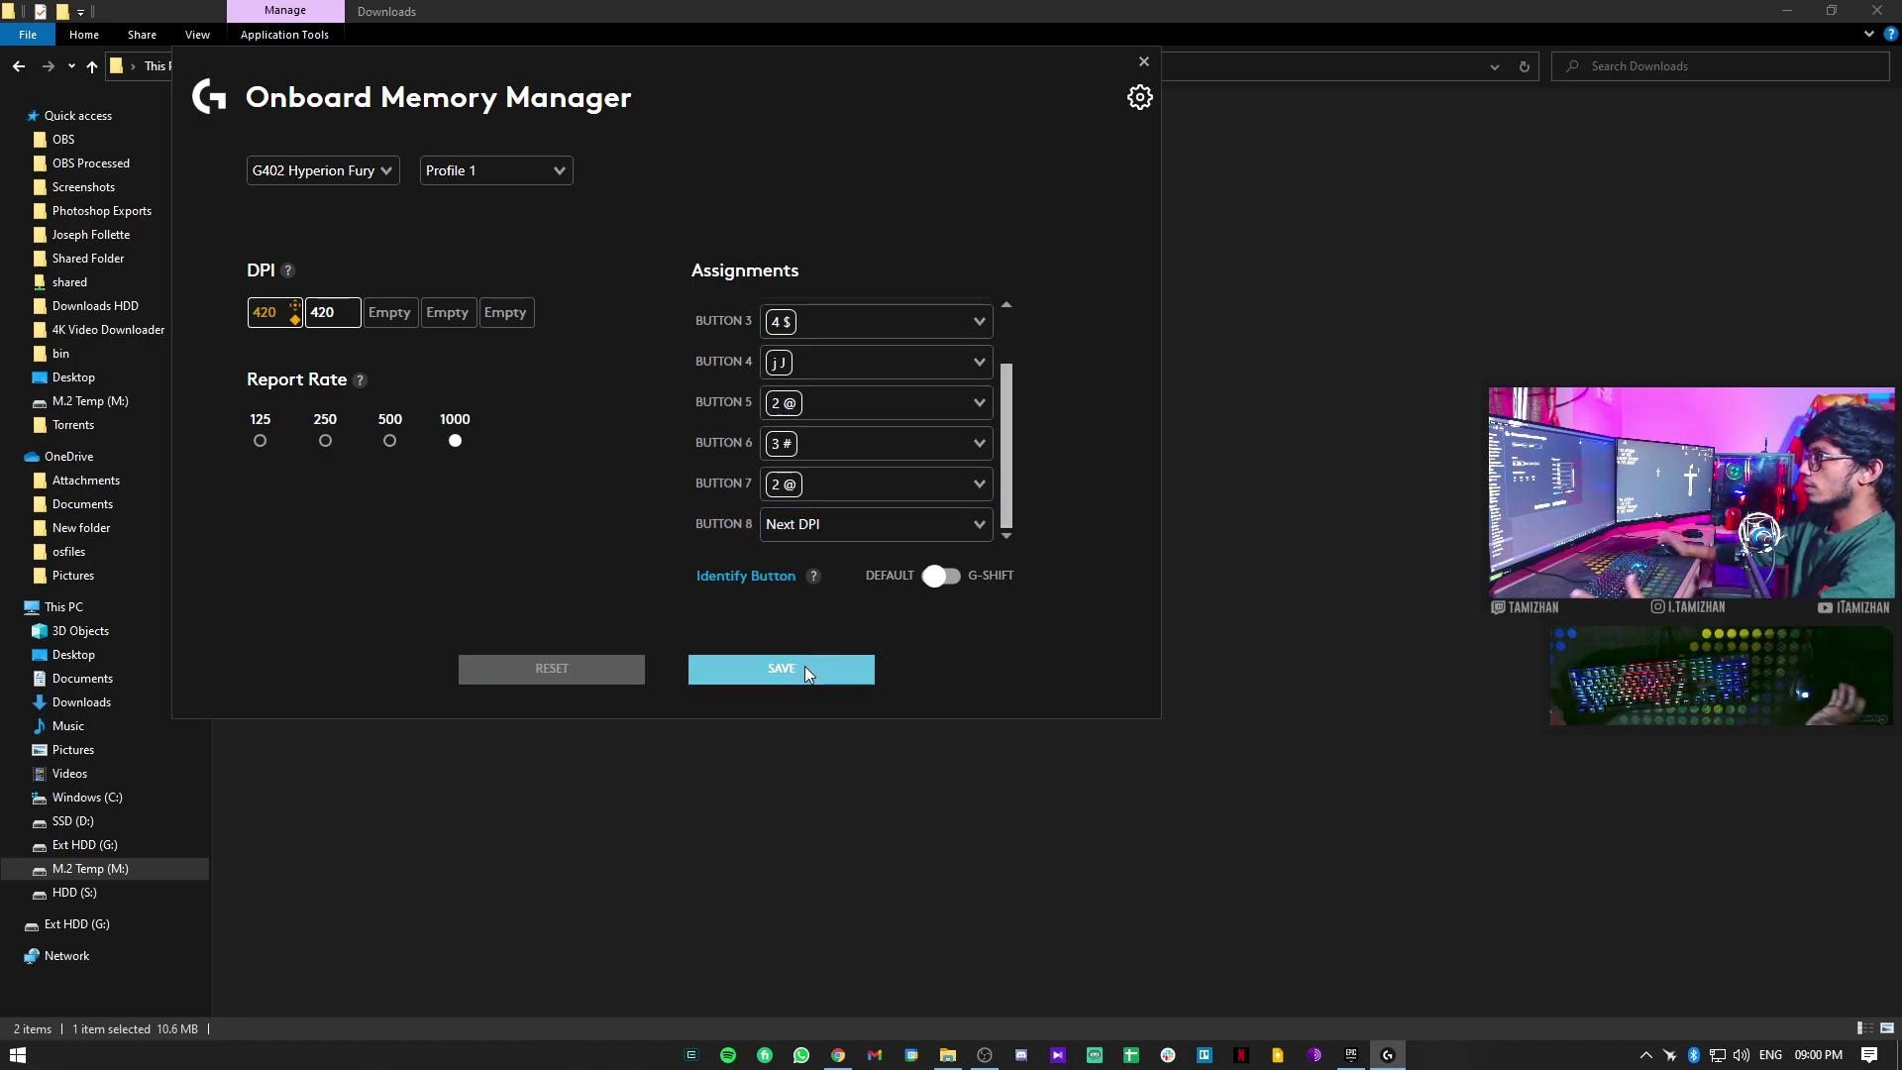
click(1142, 64)
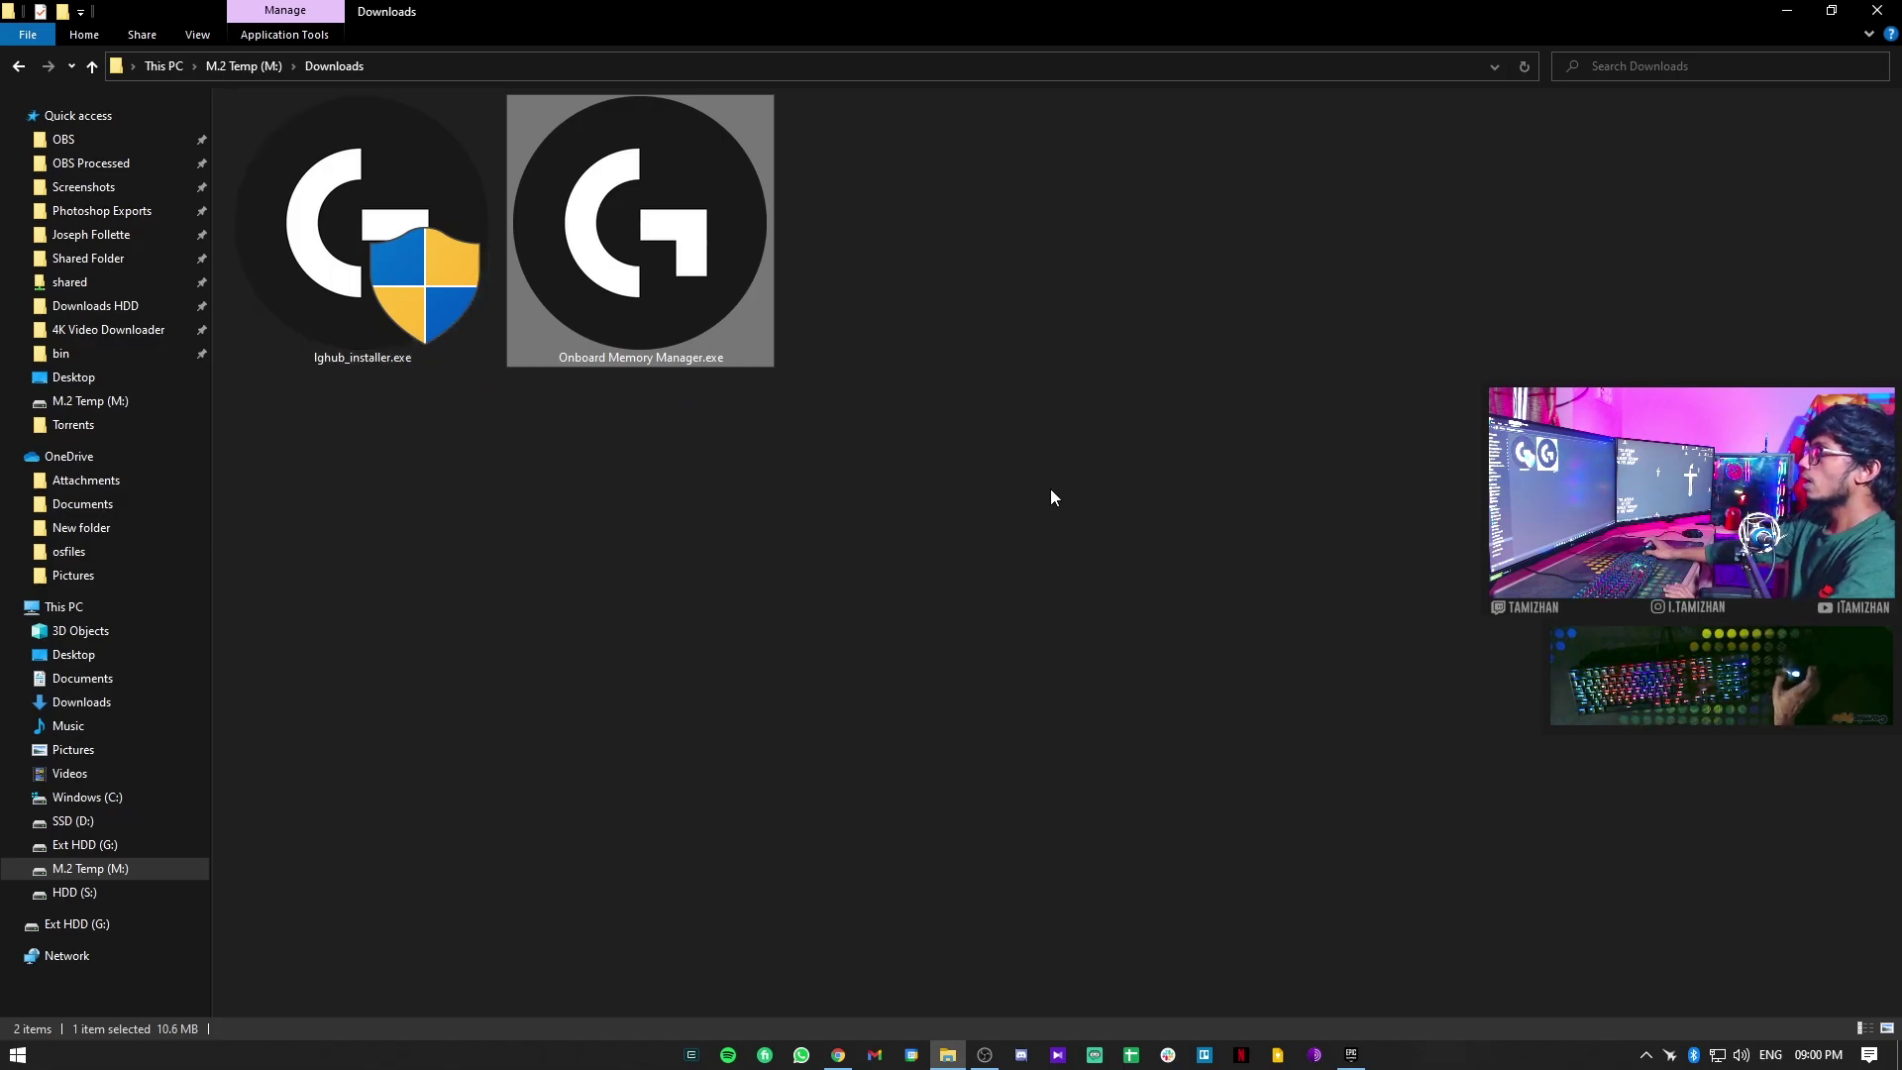
- Minimize the Downloads folder, switch to Chrome and find Onboard Memory Manager in Logitech's software downloads
mouse_move(635, 345)
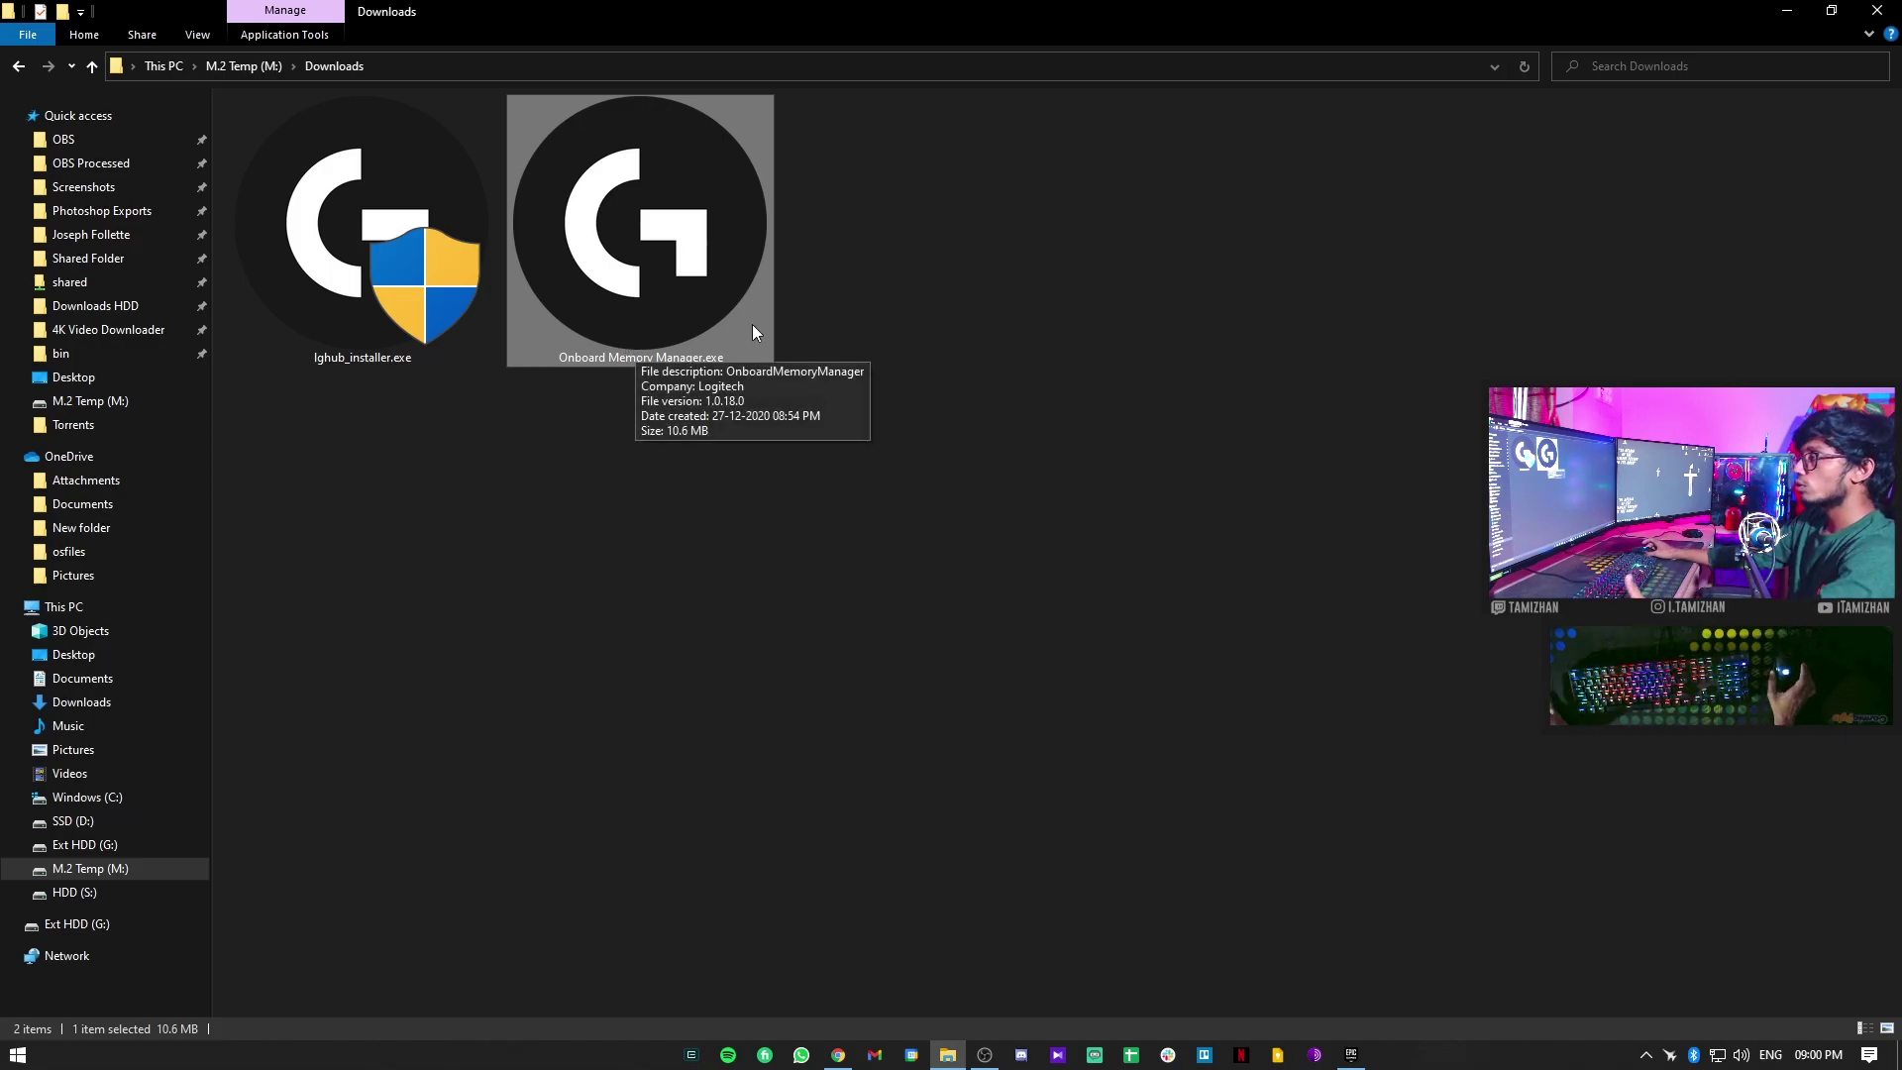
click(715, 468)
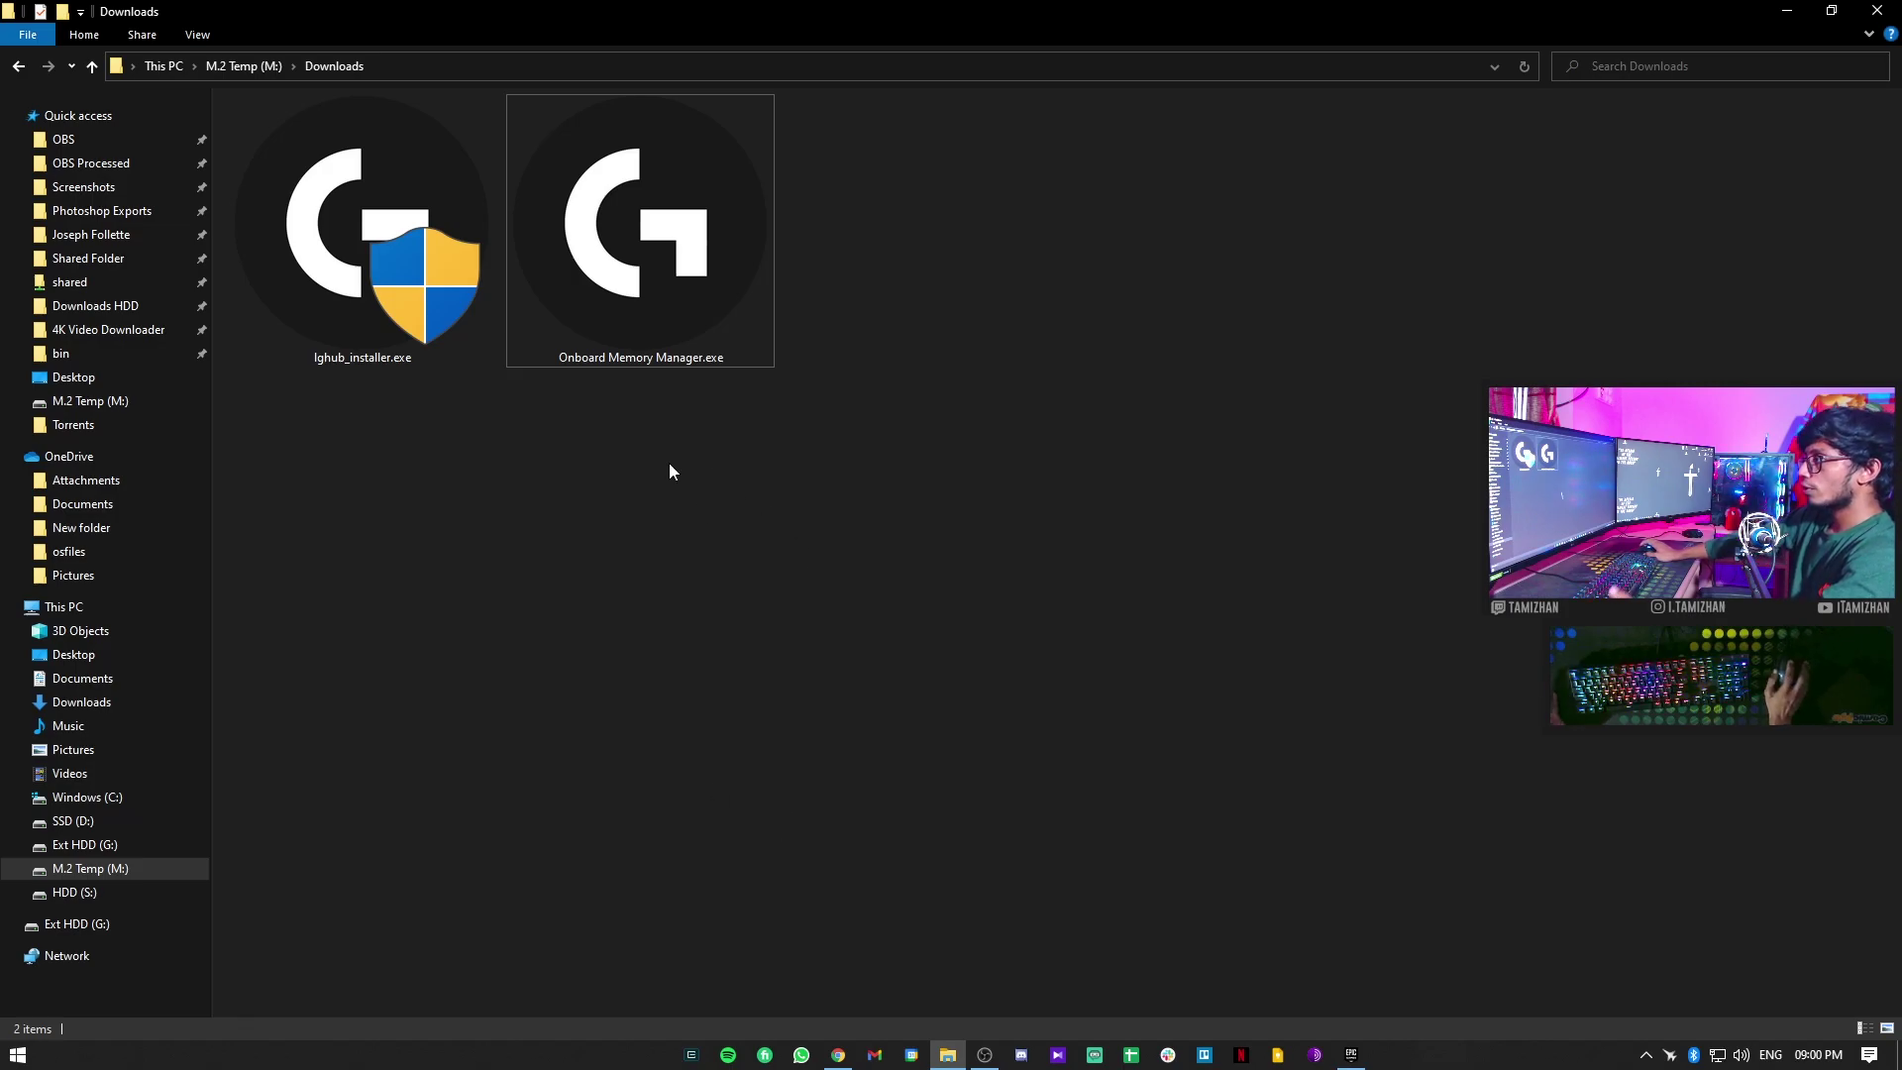
click(1787, 11)
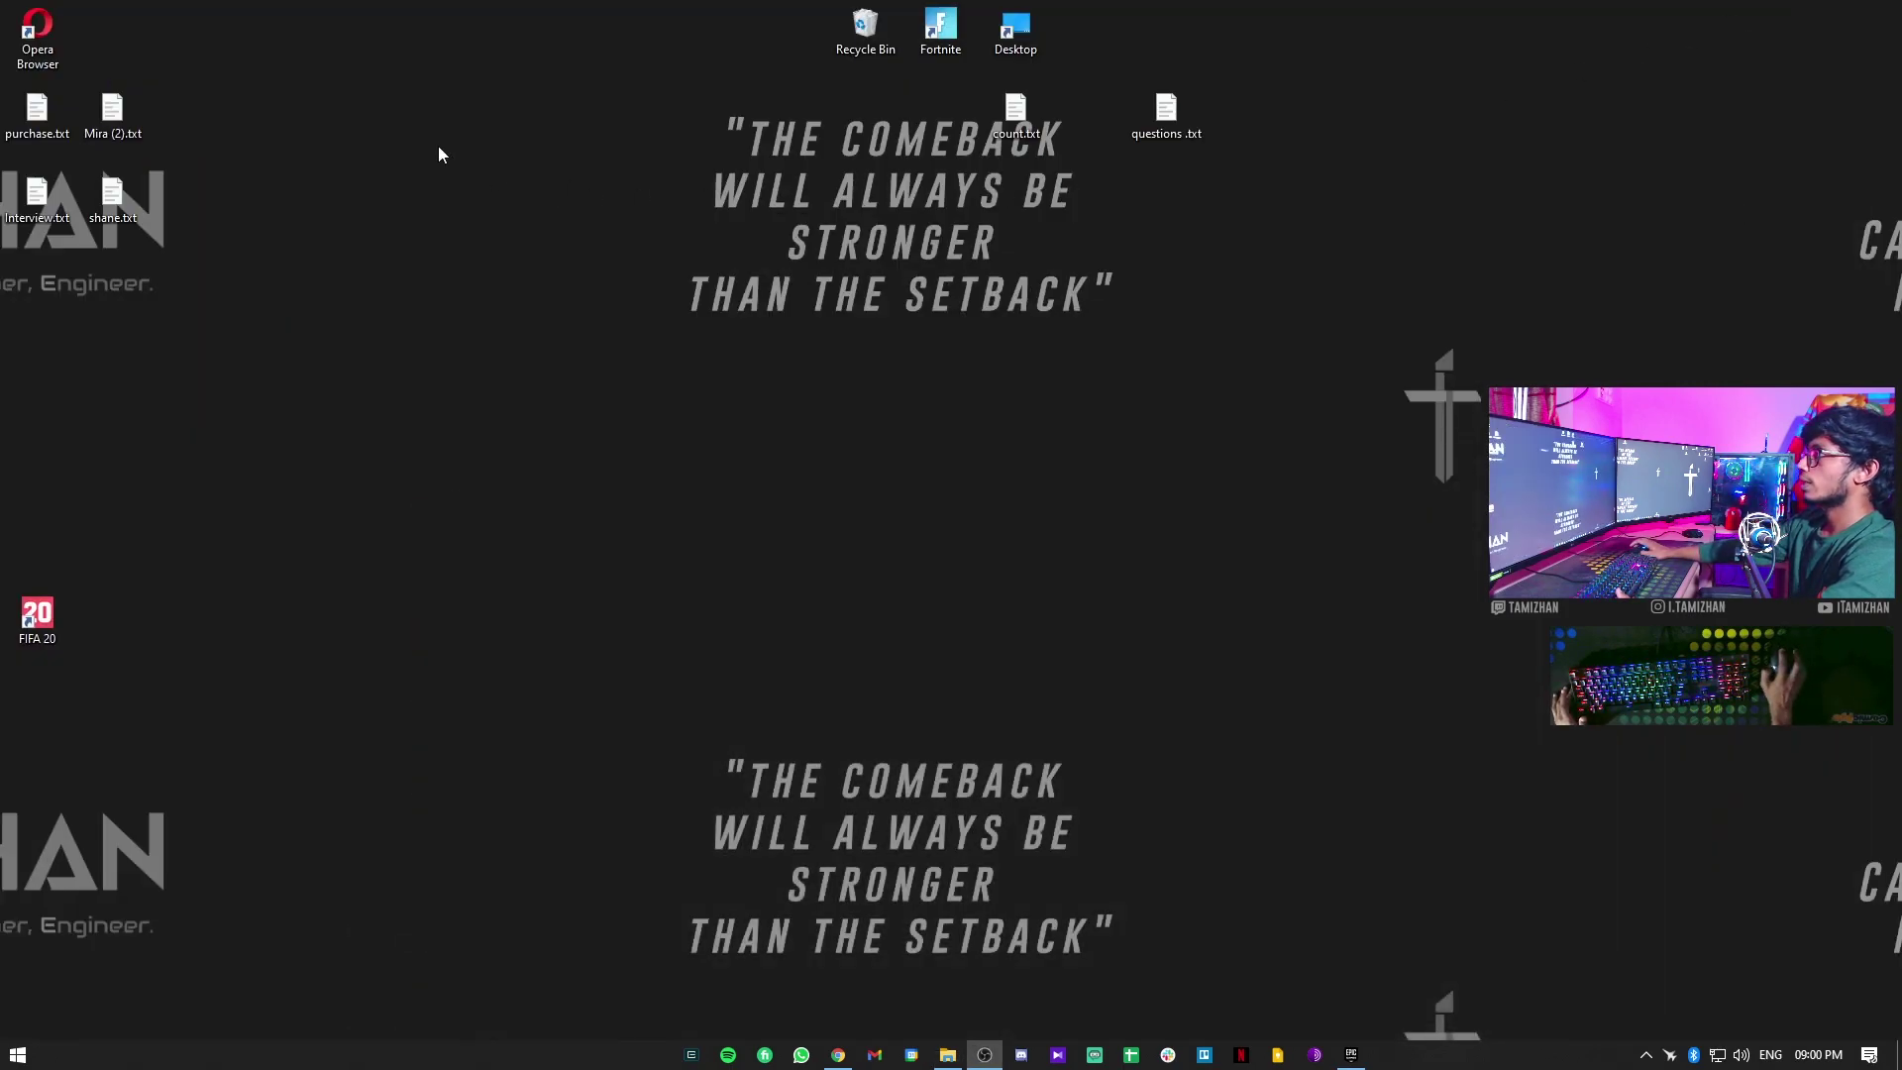
click(838, 1055)
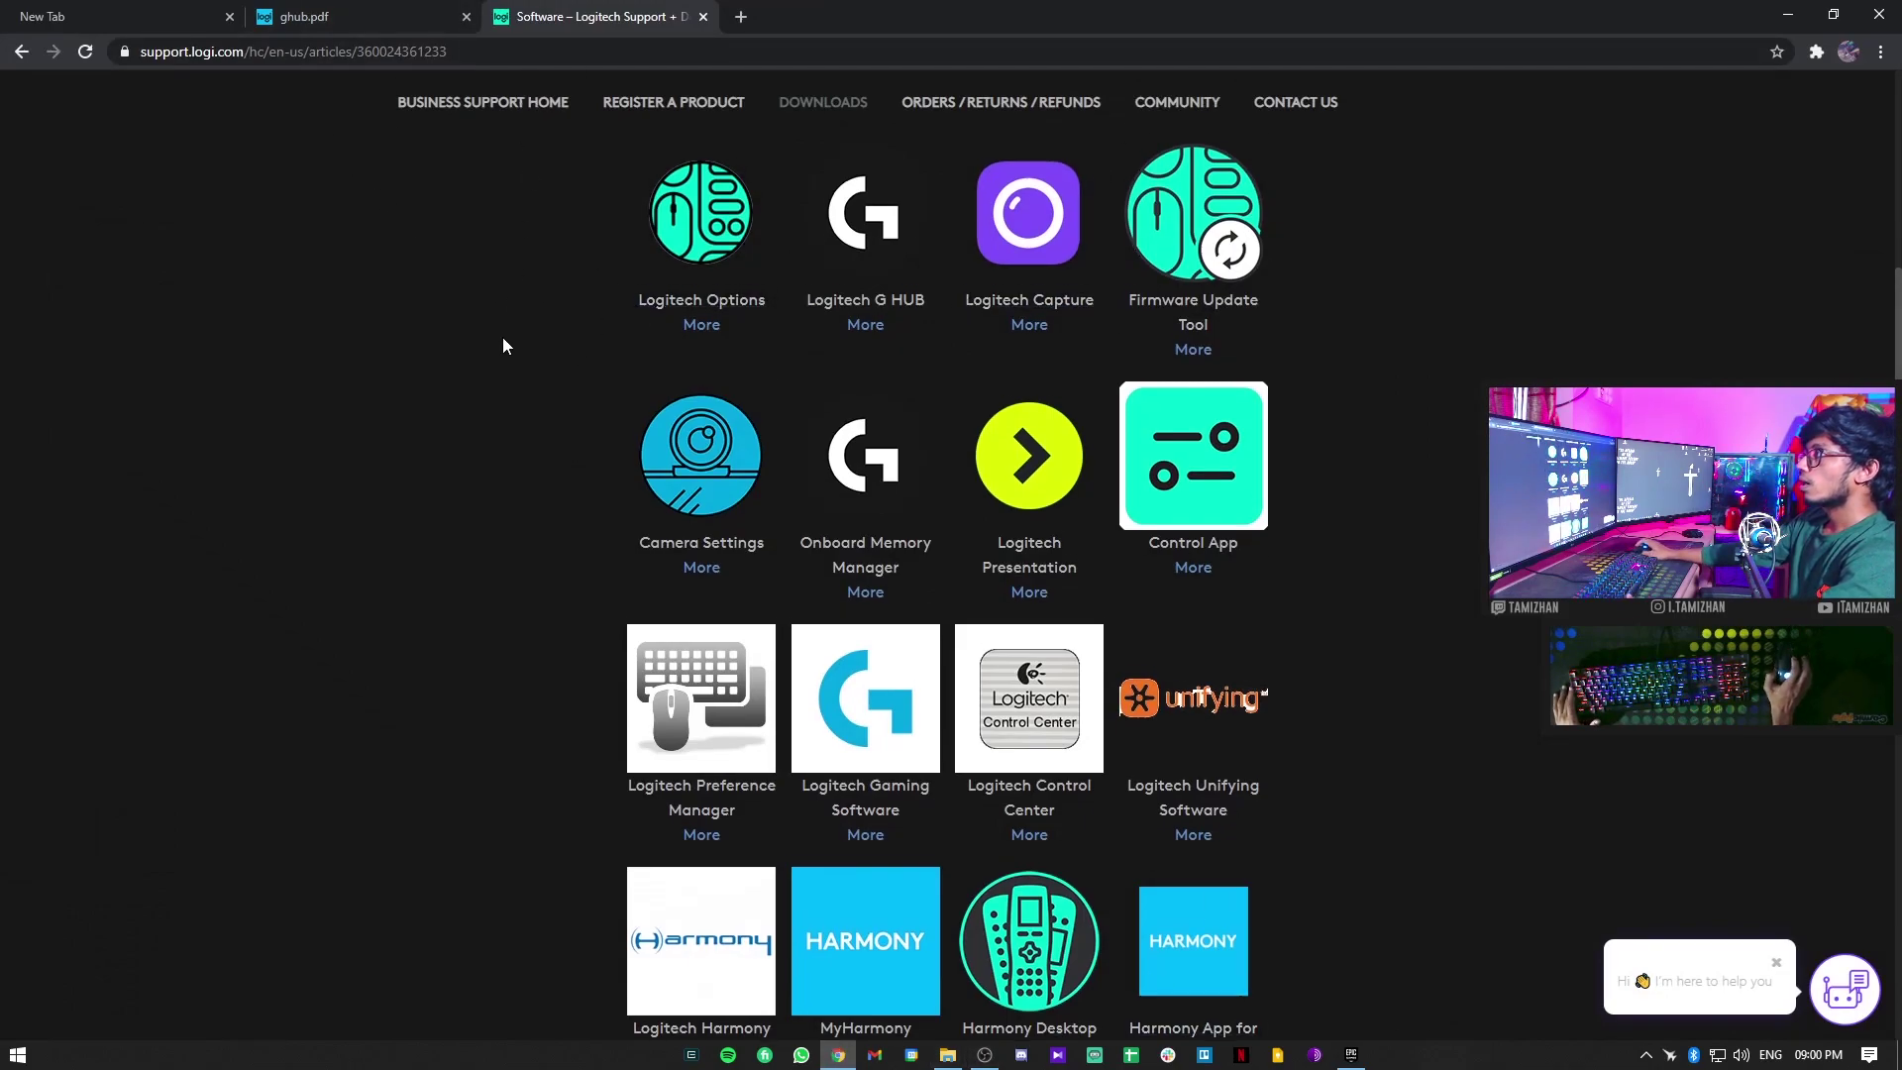
scroll(466, 317, up, 7)
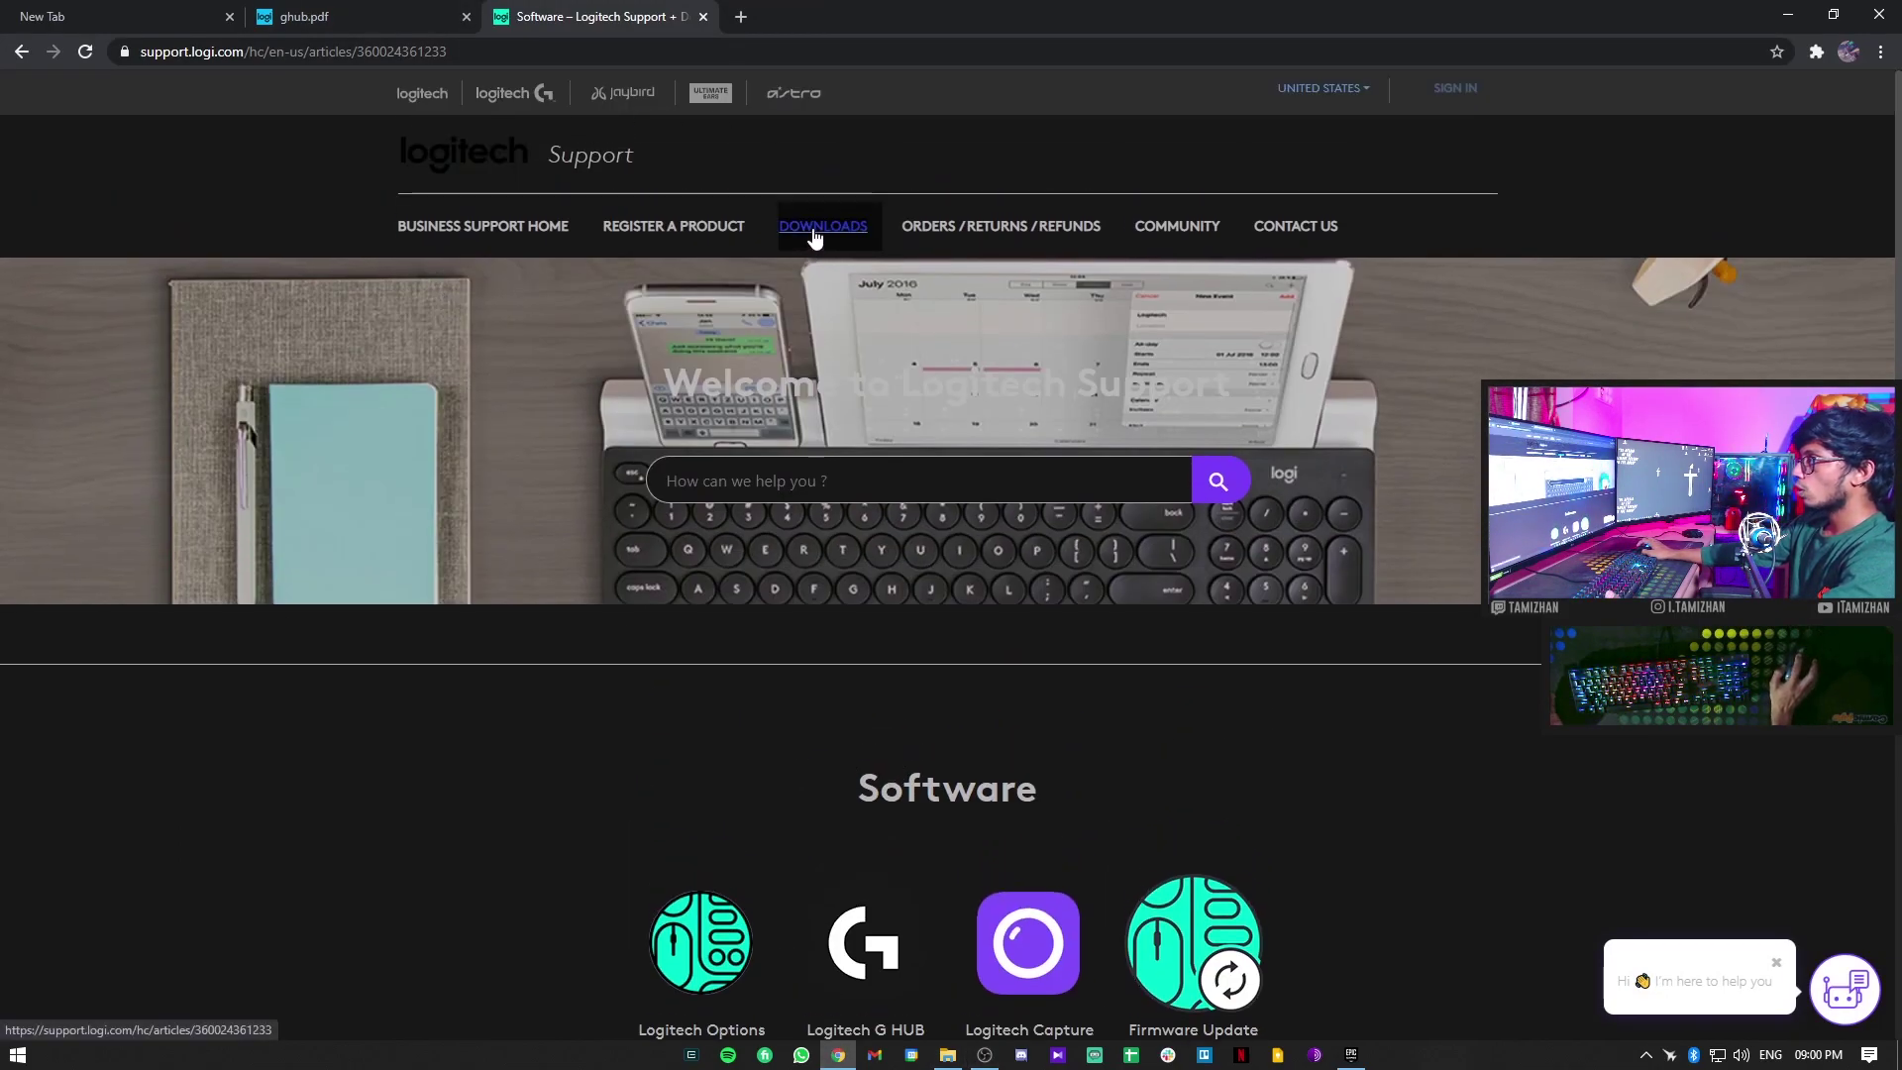
scroll(776, 535, down, 8)
scroll(793, 540, down, 3)
scroll(834, 551, up, 6)
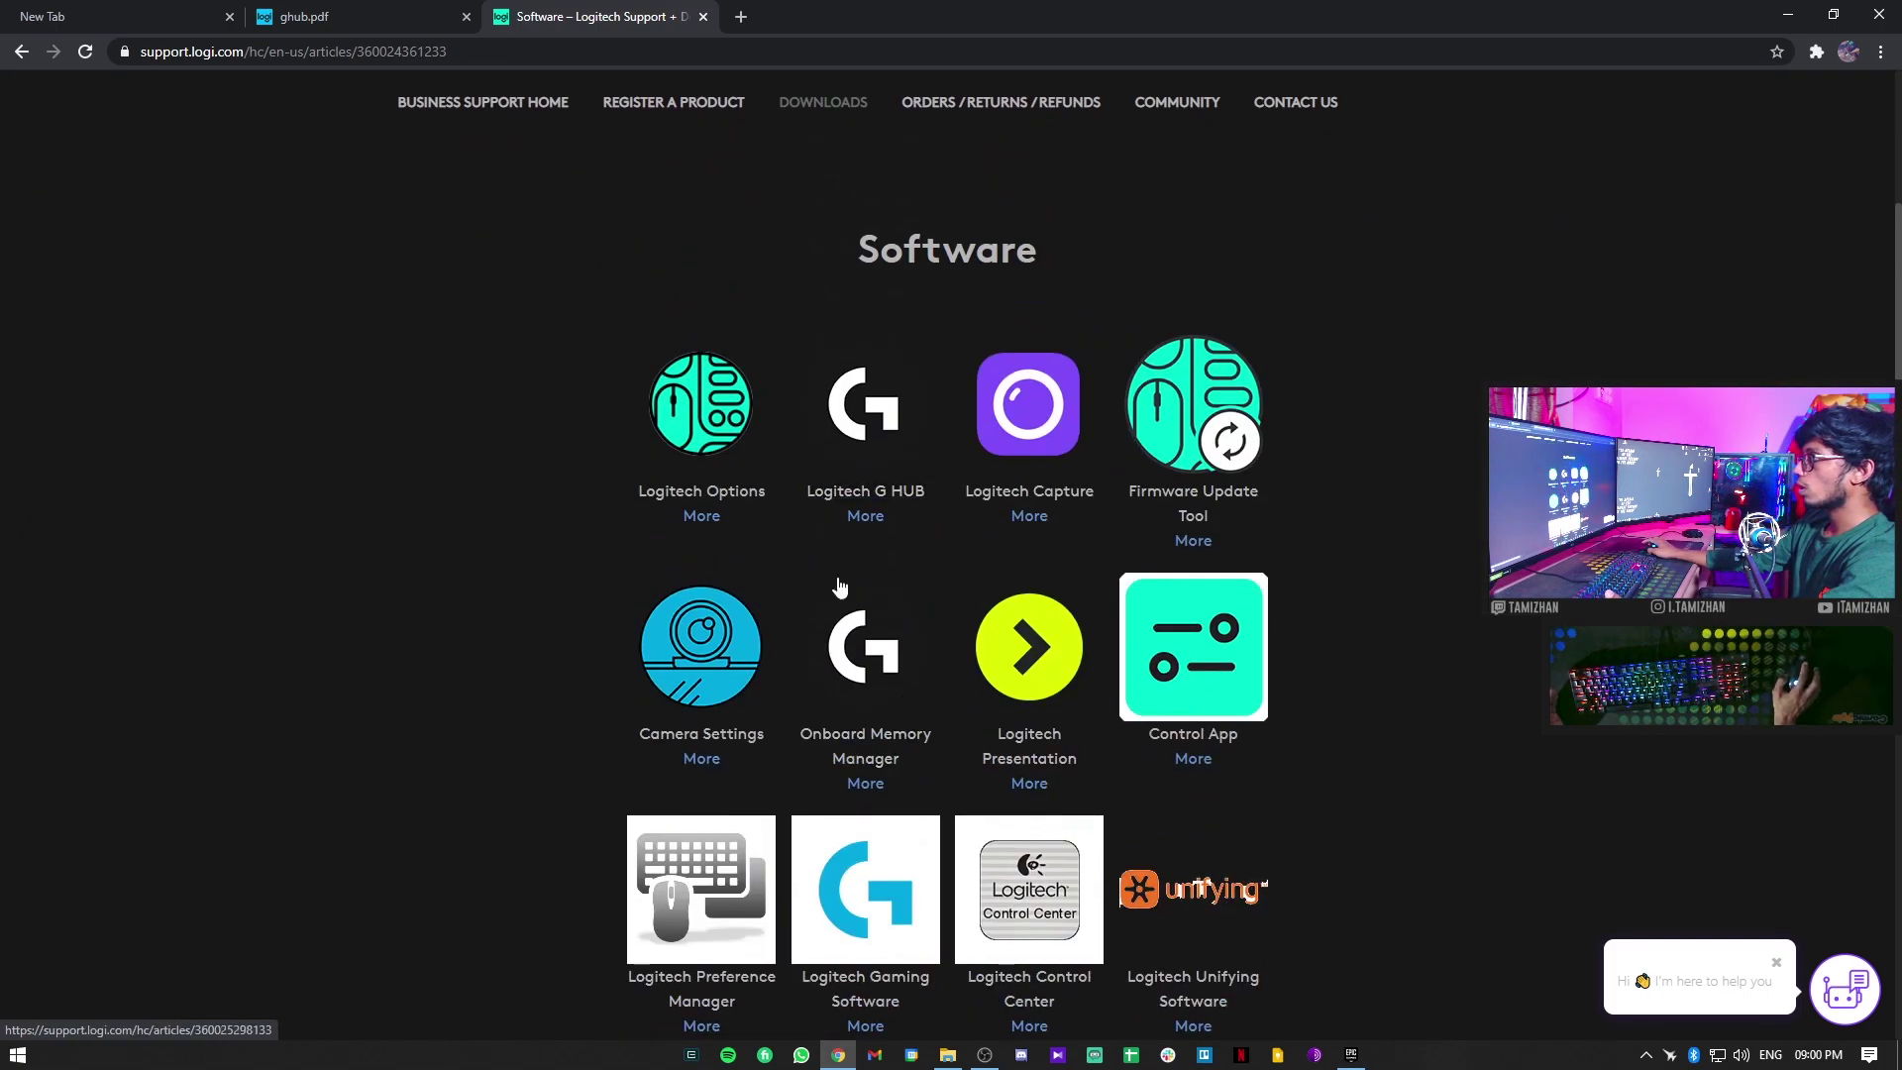